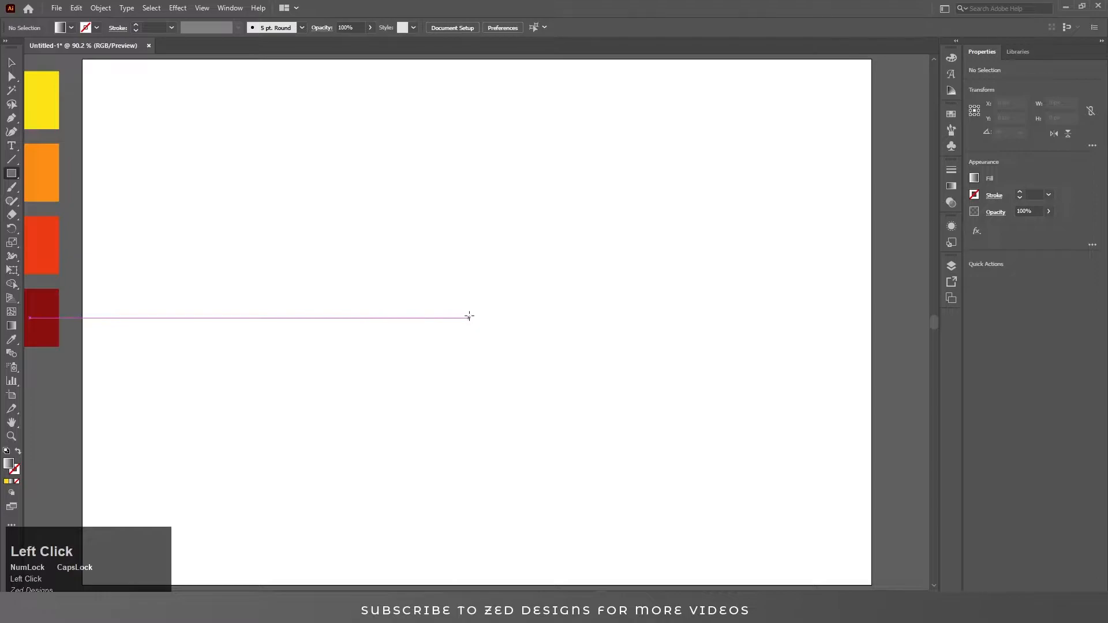
Step: Draw a 1200 × 800 px rectangle and centre it horizontally and vertically on the artboard
type("1200")
key("Tab")
type("800")
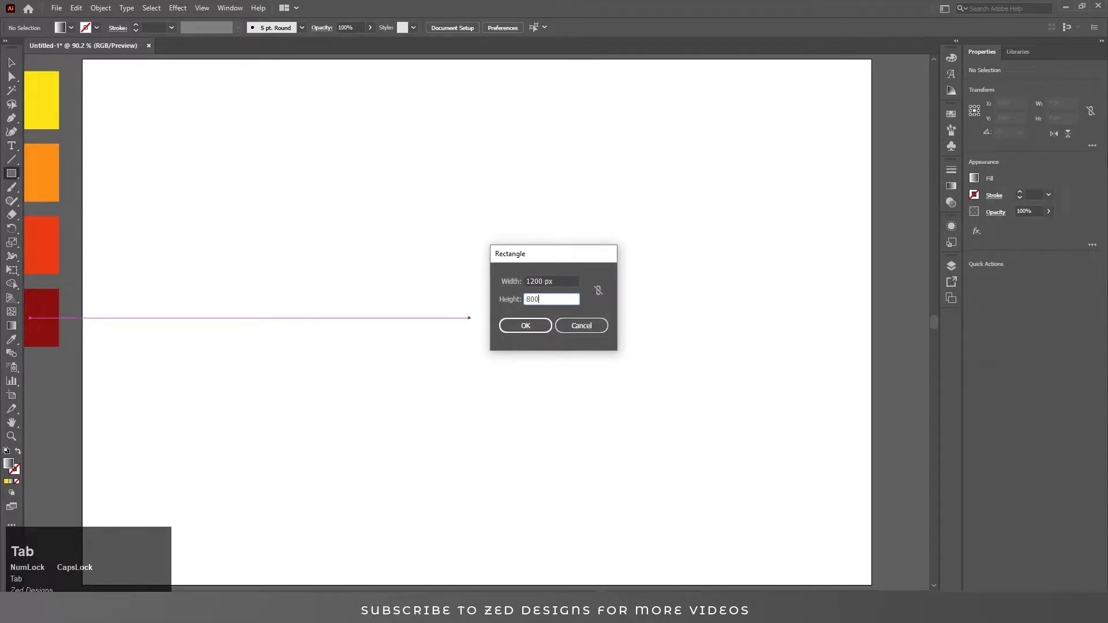
key("Return")
key("v")
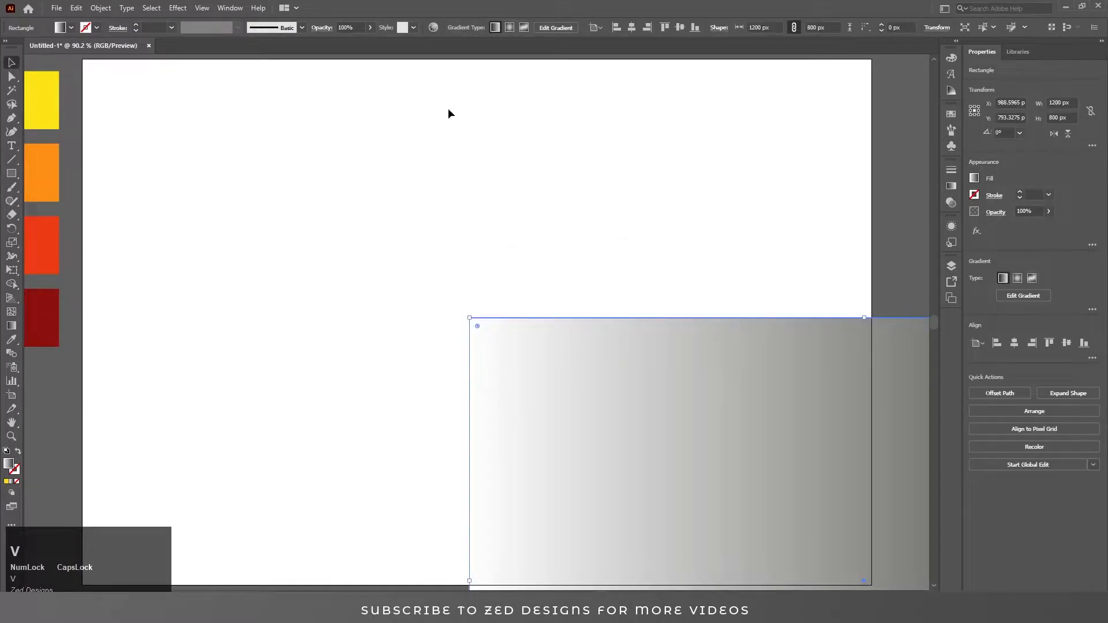
left_click(633, 28)
left_click(679, 27)
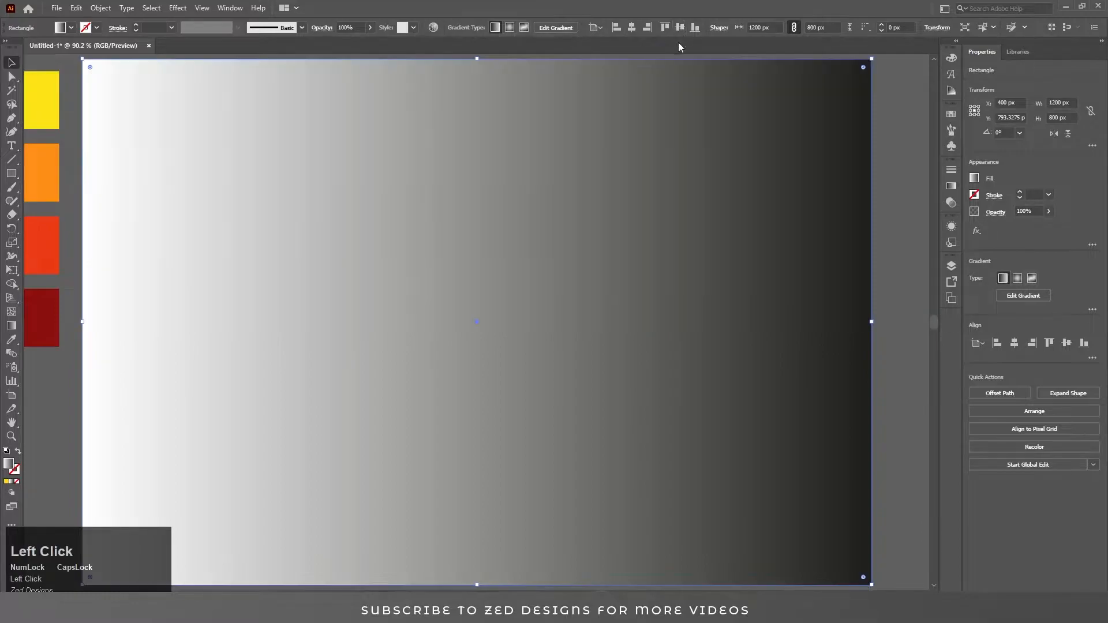
left_click(896, 183)
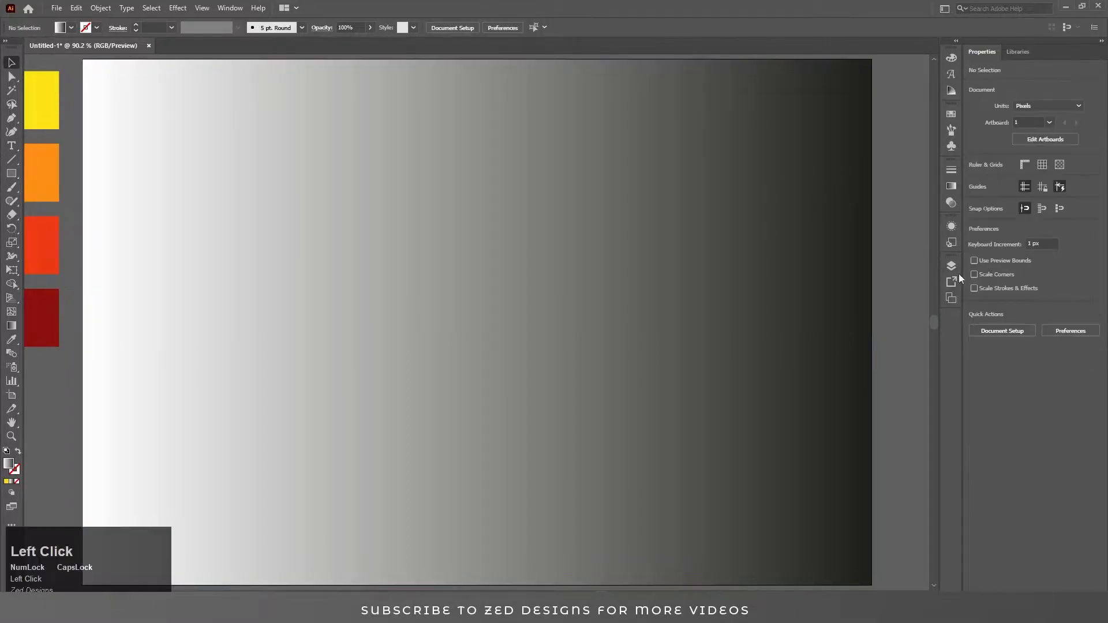
Step: Create a new layer and move the gradient rectangle onto it by cutting and pasting
left_click(951, 266)
left_click(904, 369)
left_click(630, 252)
key("ctrl+x")
left_click(875, 280)
key("ctrl+v")
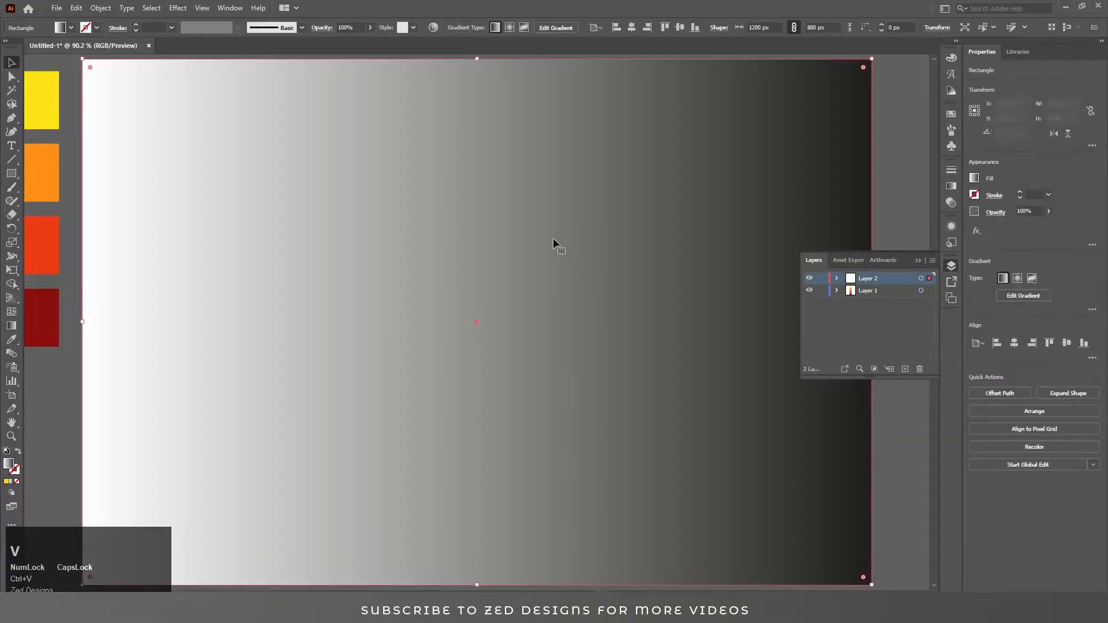
Step: Move the rectangle's layer below Layer 1 and rename it BG
left_click_drag(863, 280, 871, 292)
double_click(871, 290)
type("BG")
left_click(884, 327)
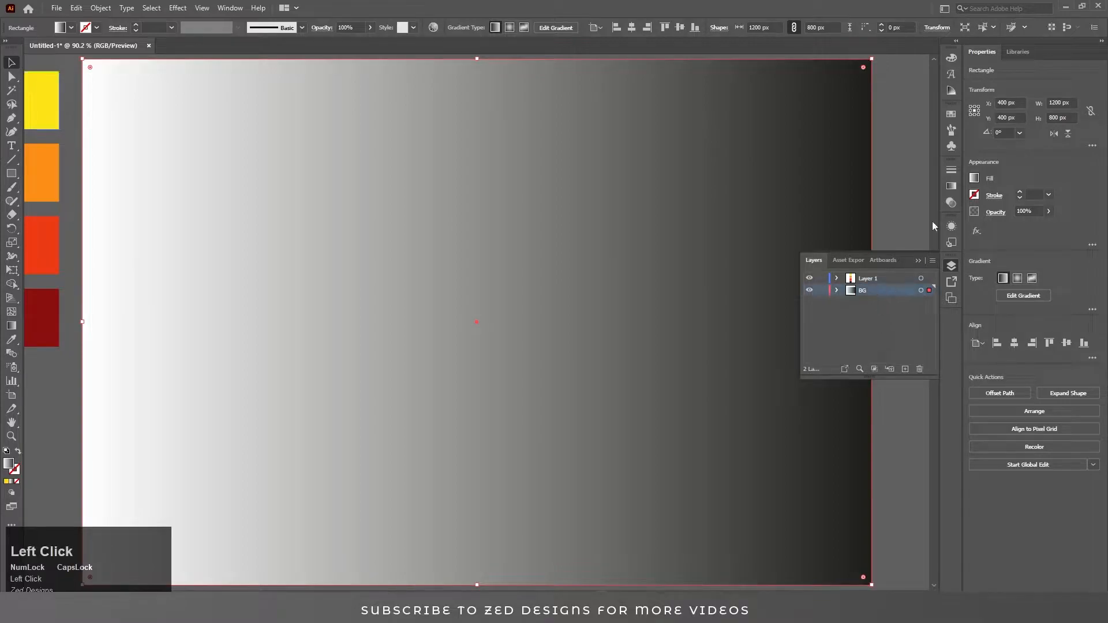
Step: Give the background rectangle a radial gradient, sampling the yellow swatch for the centre and the orange swatch for the outer stop
left_click(952, 186)
left_click(877, 183)
left_click(917, 273)
left_click(823, 293)
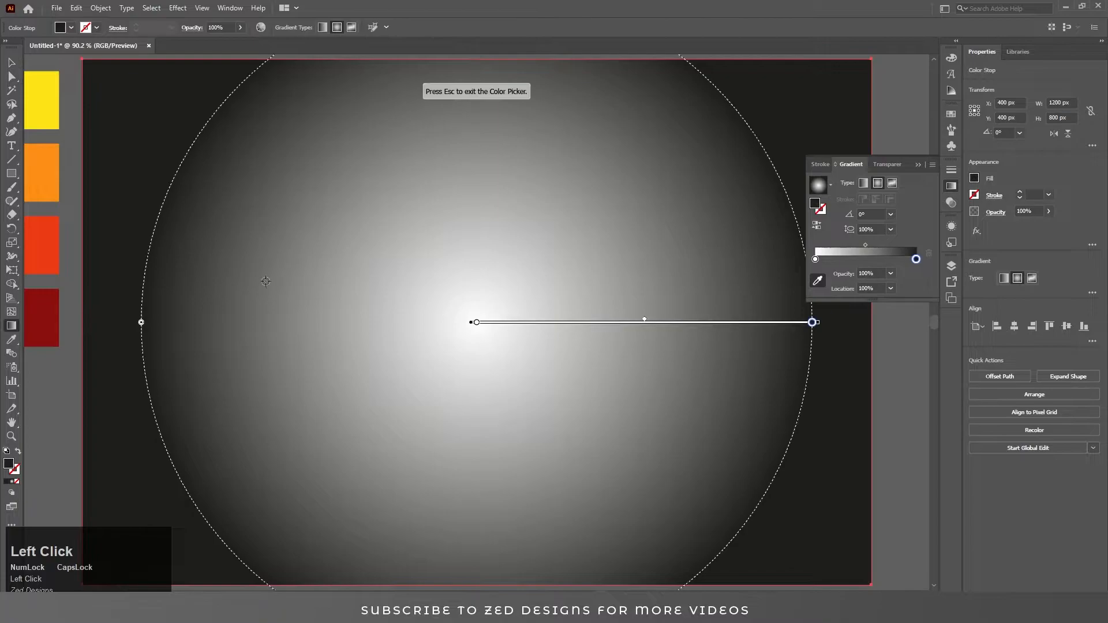
left_click(52, 197)
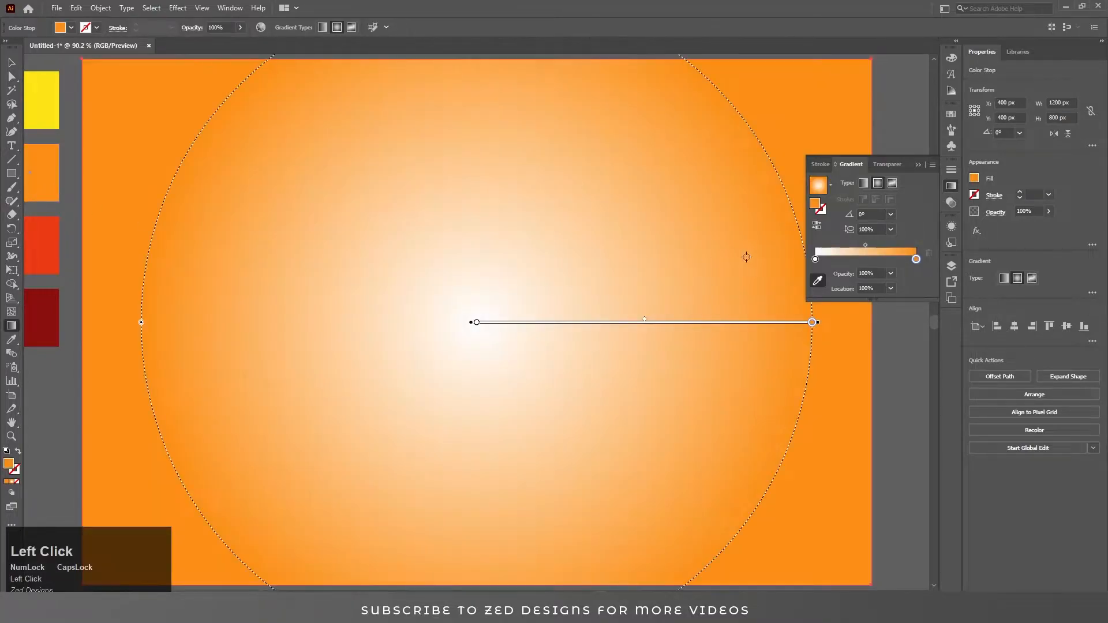
left_click(815, 260)
left_click(47, 96)
key("v")
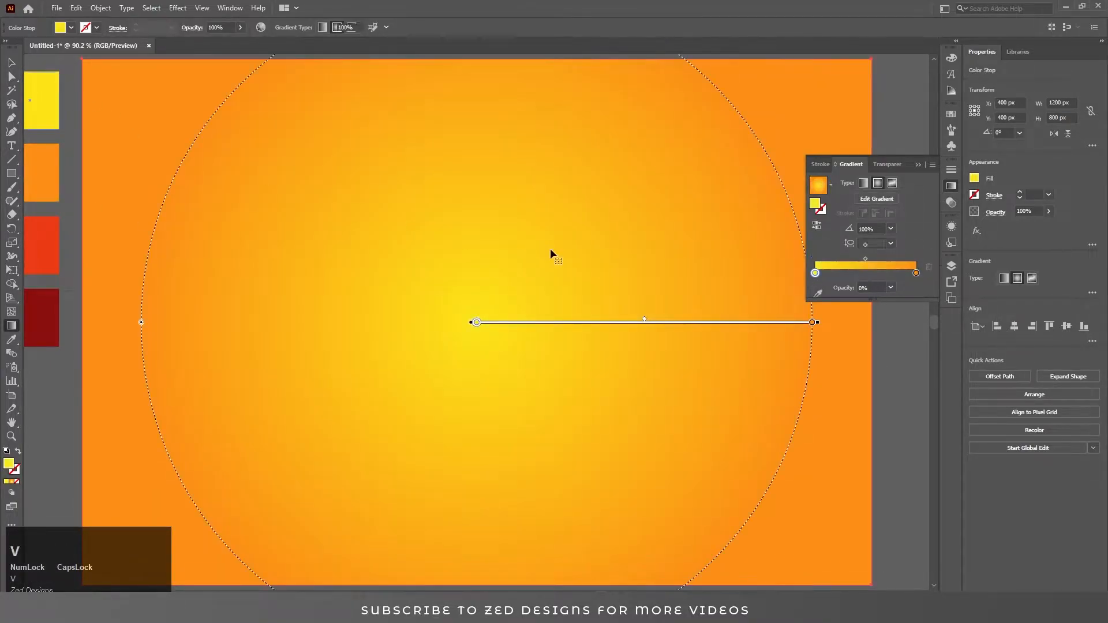
left_click(907, 118)
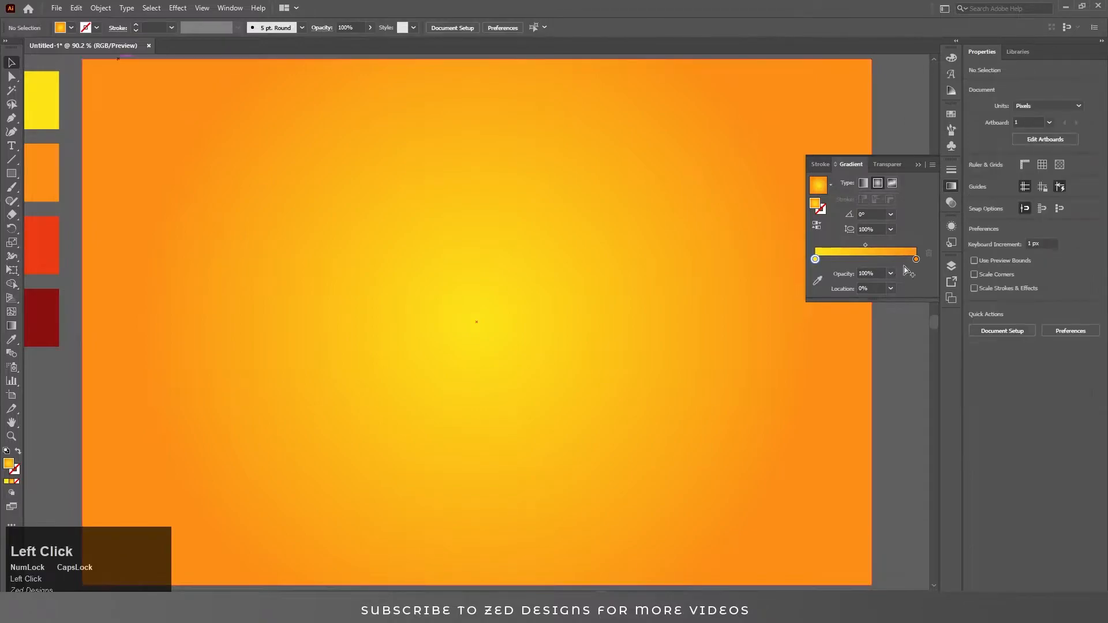
Step: Make Layer 1 active and add the point text SUMMER on the artboard
left_click(950, 243)
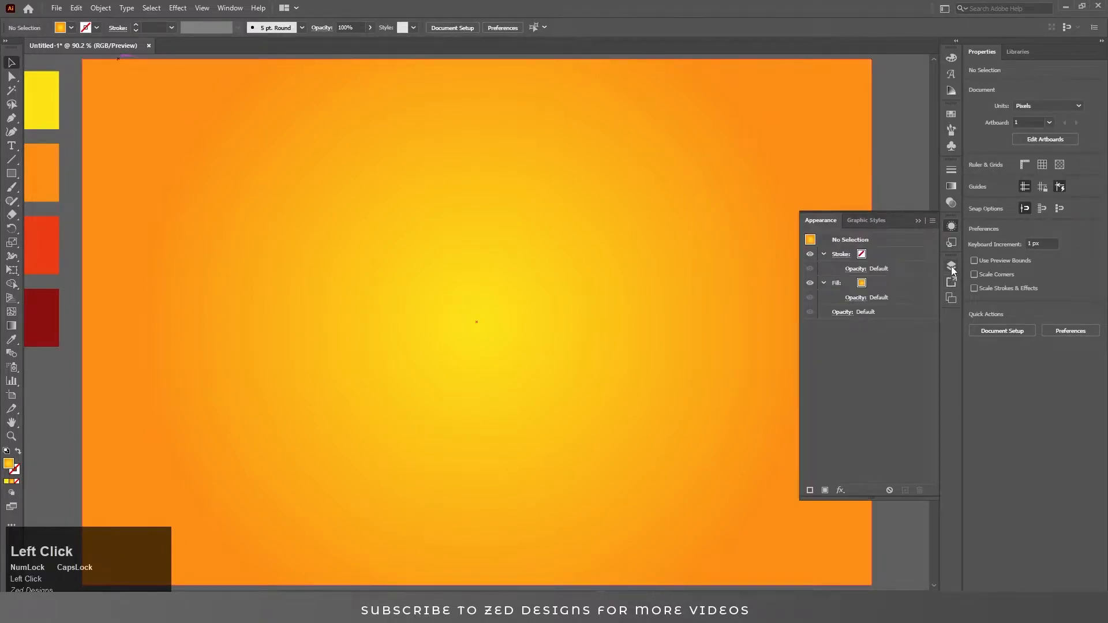
left_click(952, 267)
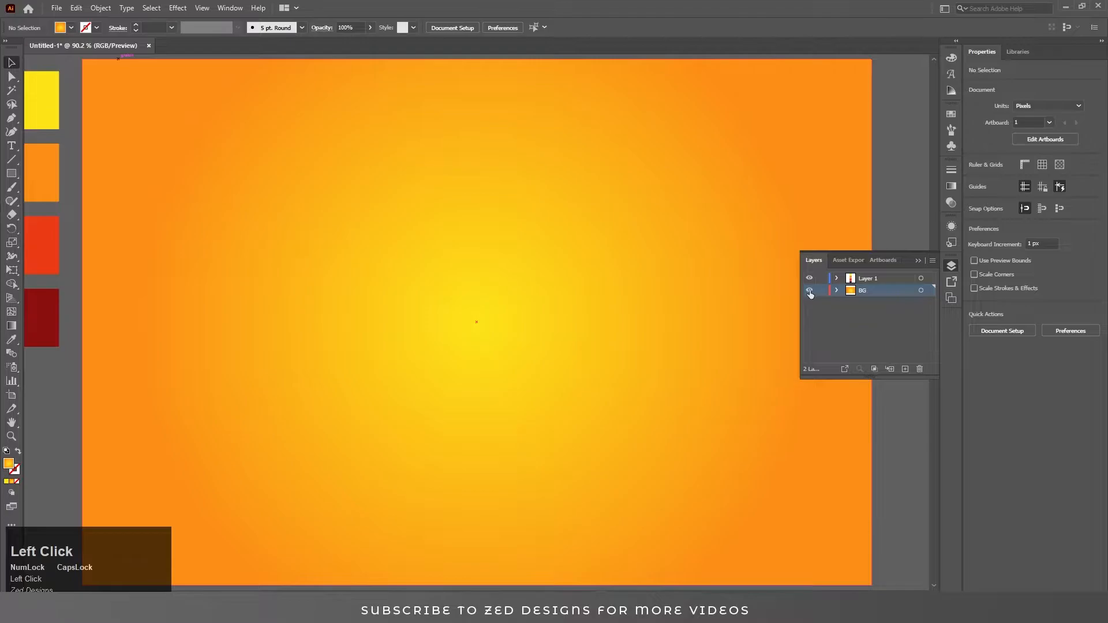
left_click(884, 279)
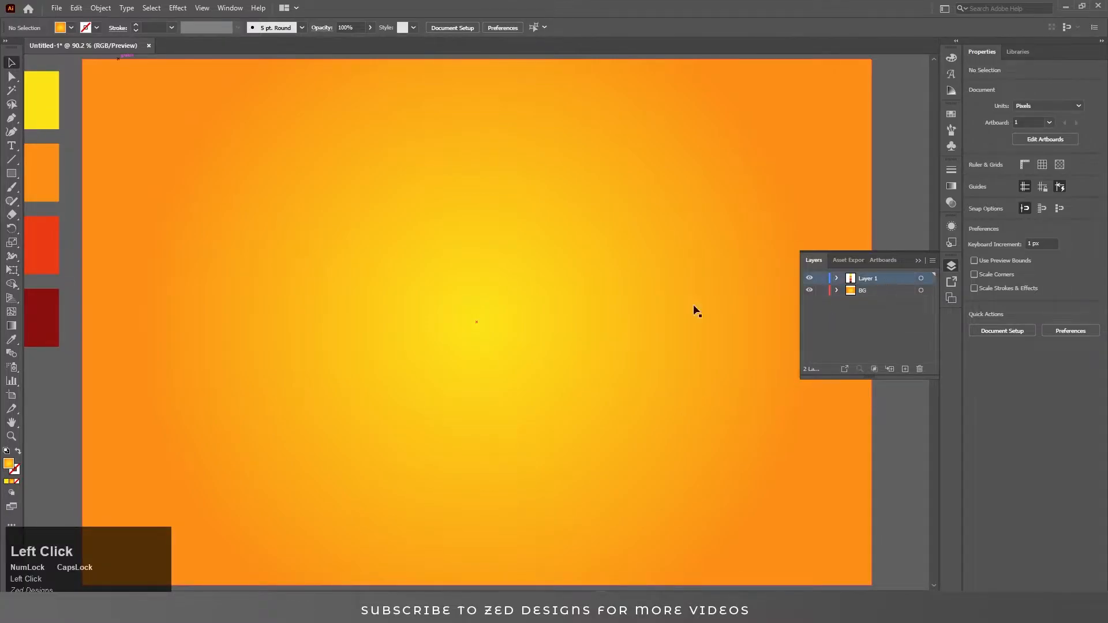
key("t")
left_click(427, 275)
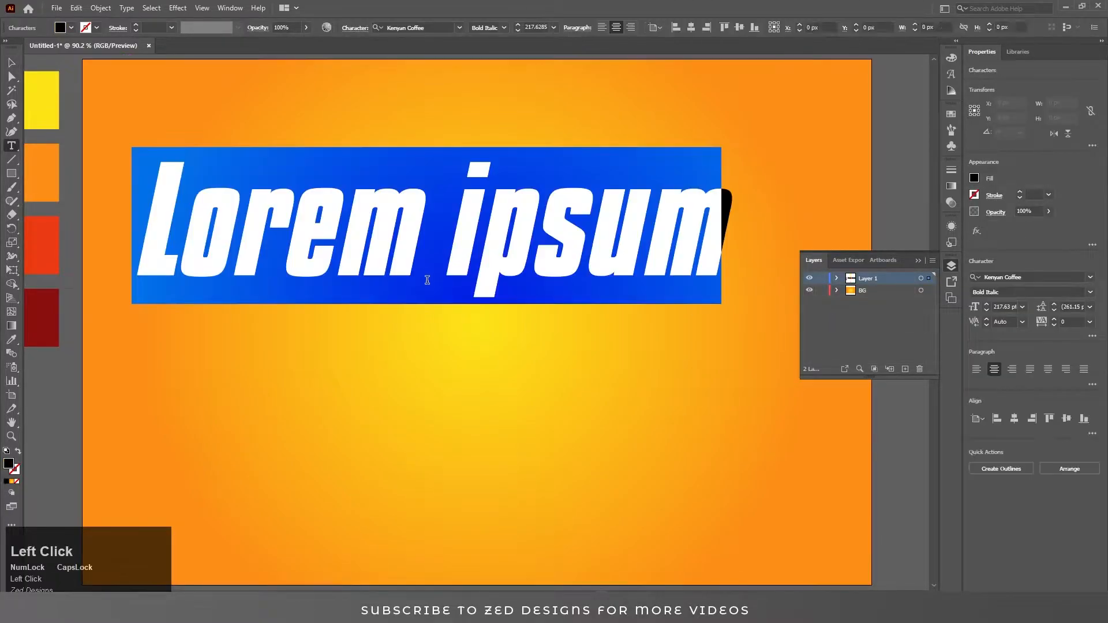
type("SUMMER")
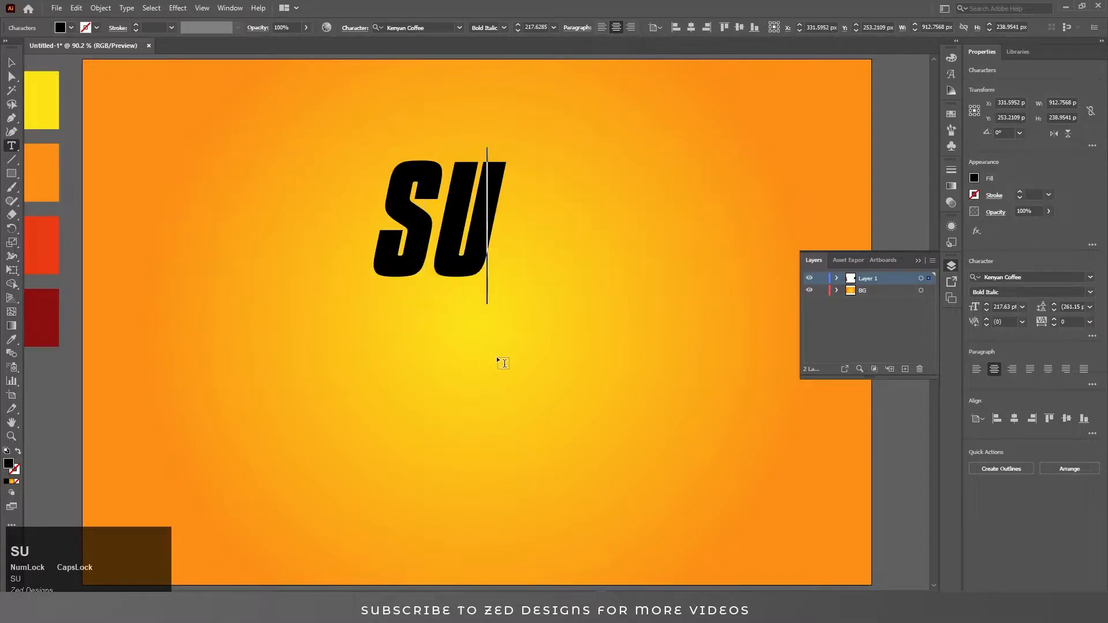
left_click(11, 62)
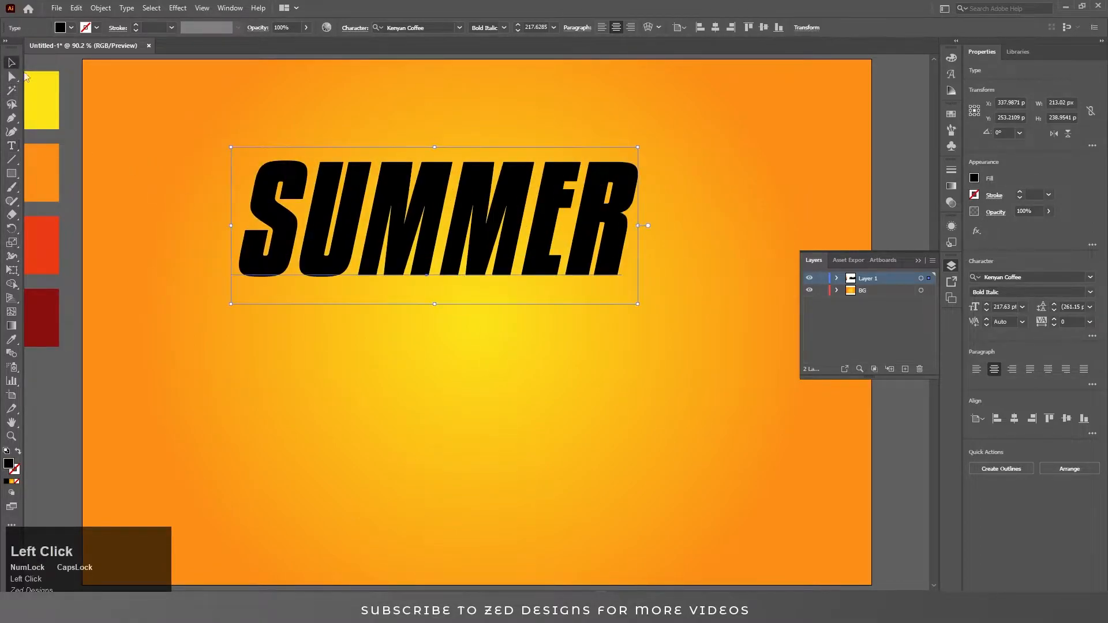
Step: Centre the SUMMER text on the artboard and enlarge it proportionally to about 765 px wide
left_click(715, 27)
left_click(763, 27)
left_click_drag(687, 242, 719, 214)
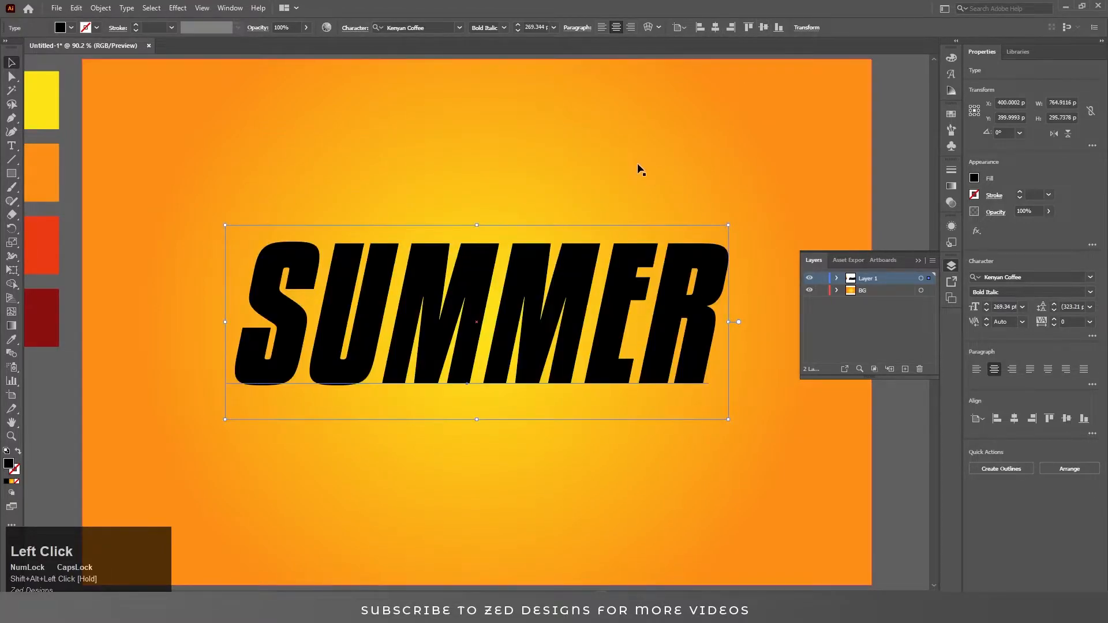
left_click(460, 26)
left_click(459, 26)
Step: Remove the SUMMER text's default fill and add a new appearance fill sampled from the yellow swatch
left_click(17, 482)
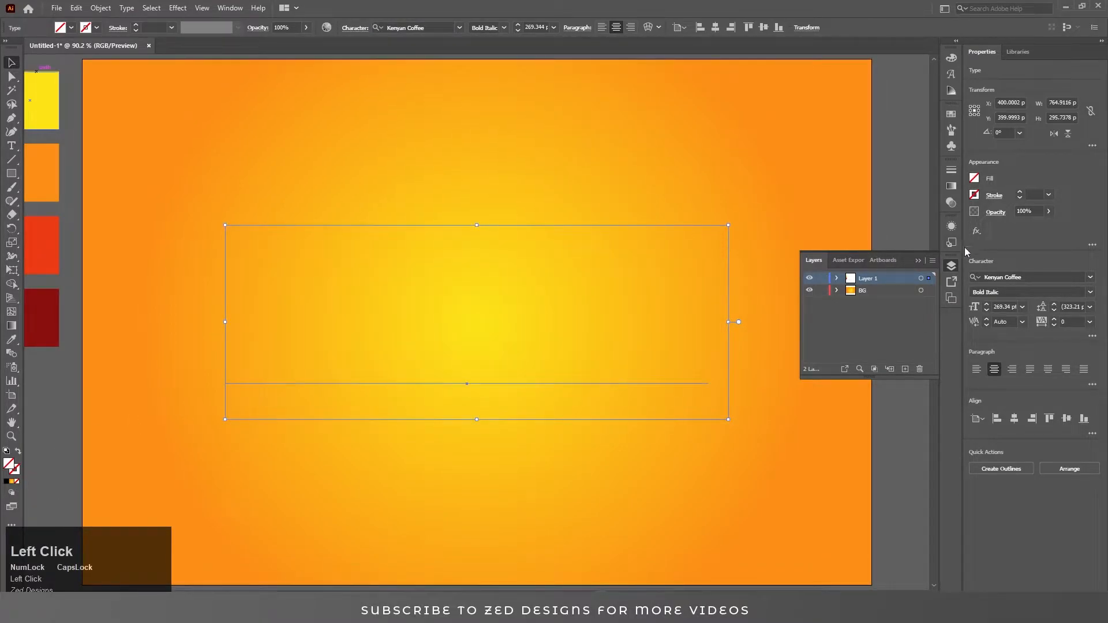
left_click(952, 227)
left_click(825, 490)
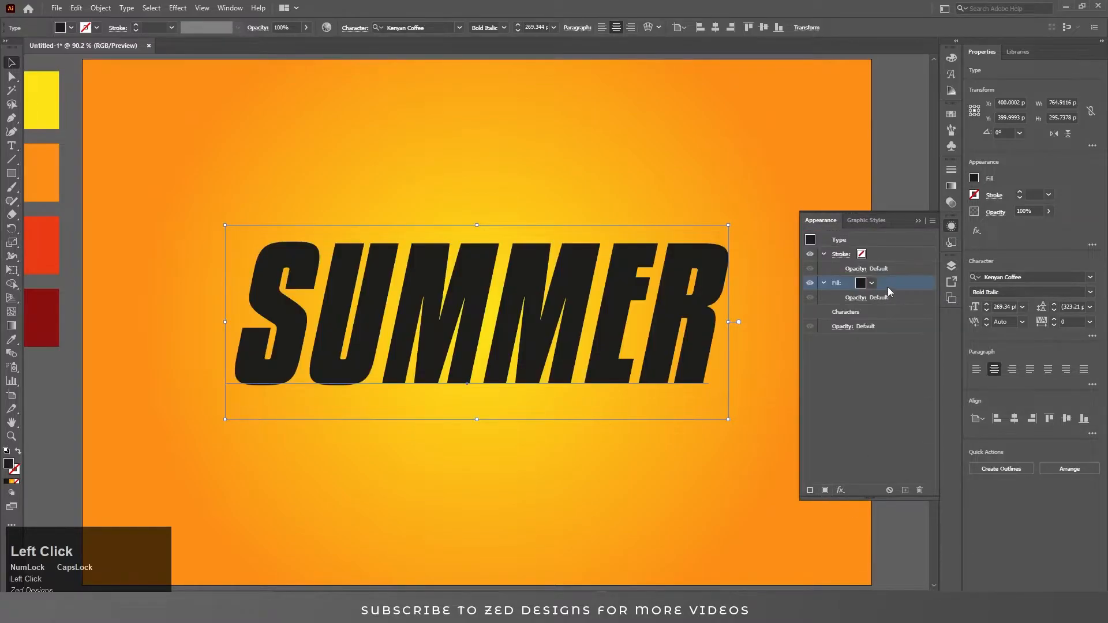
key("i")
left_click(44, 118)
key("v")
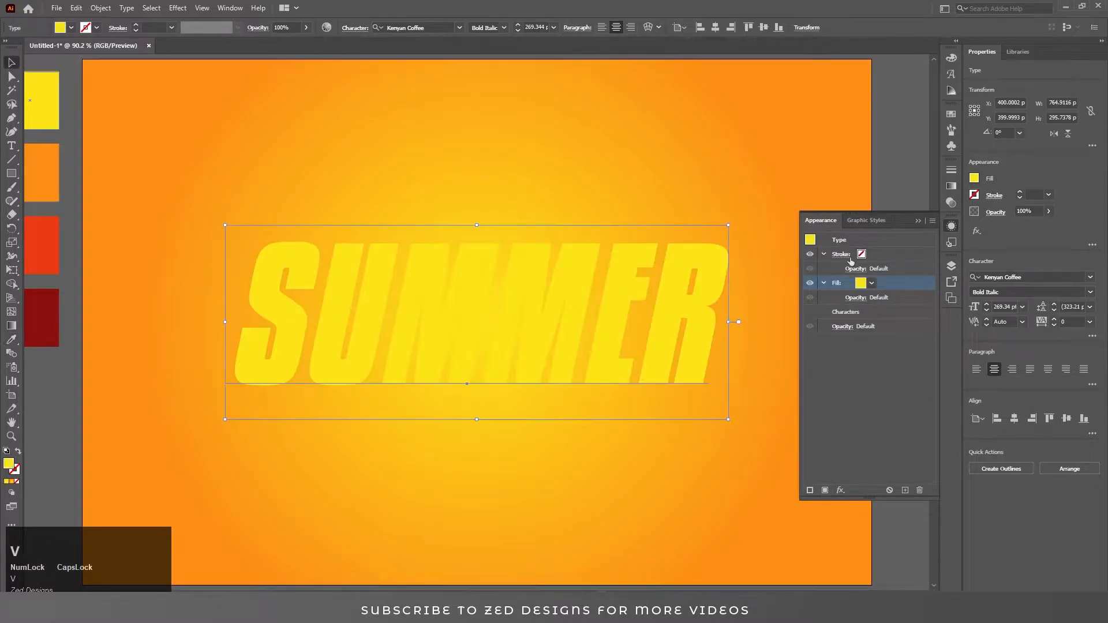
Step: Duplicate the text's yellow fill twice and colour the middle fill white
left_click(897, 287)
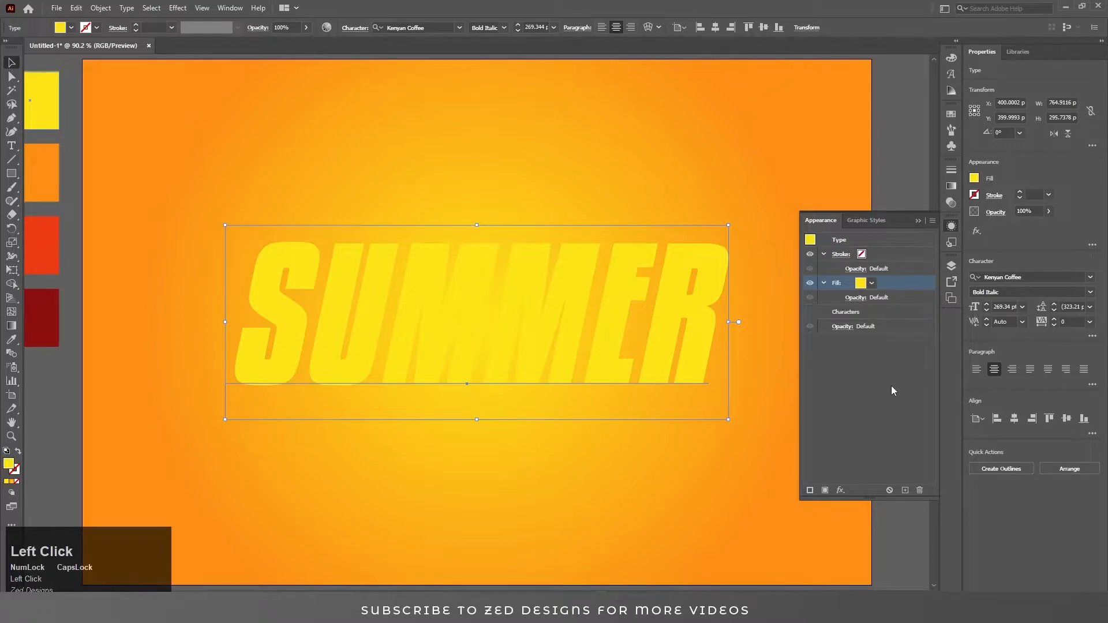
left_click(906, 490)
left_click(906, 490)
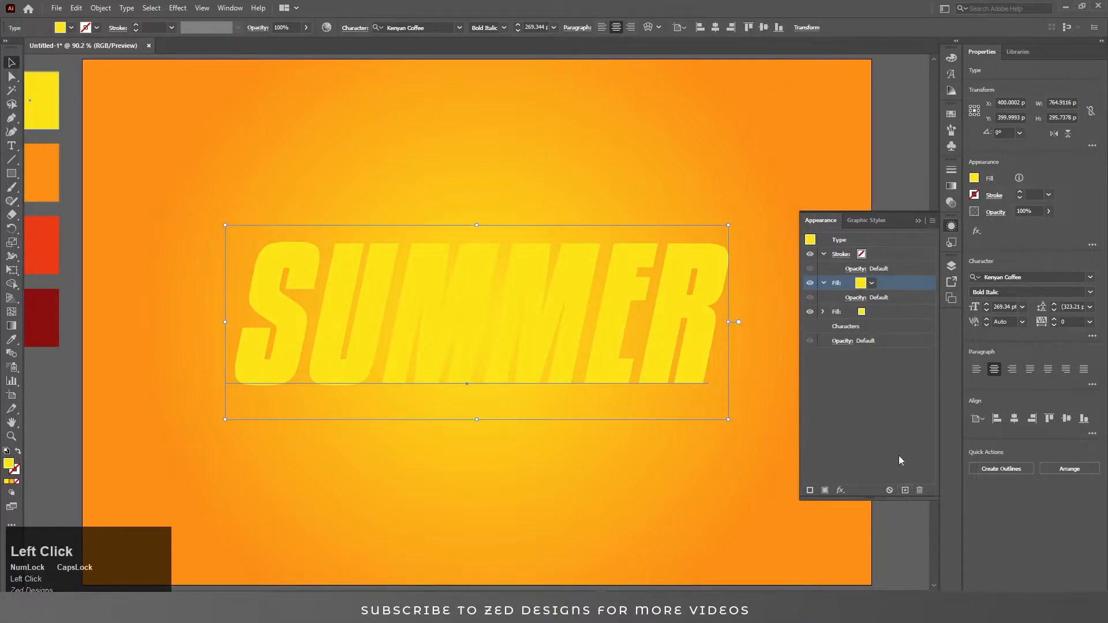
left_click(862, 313)
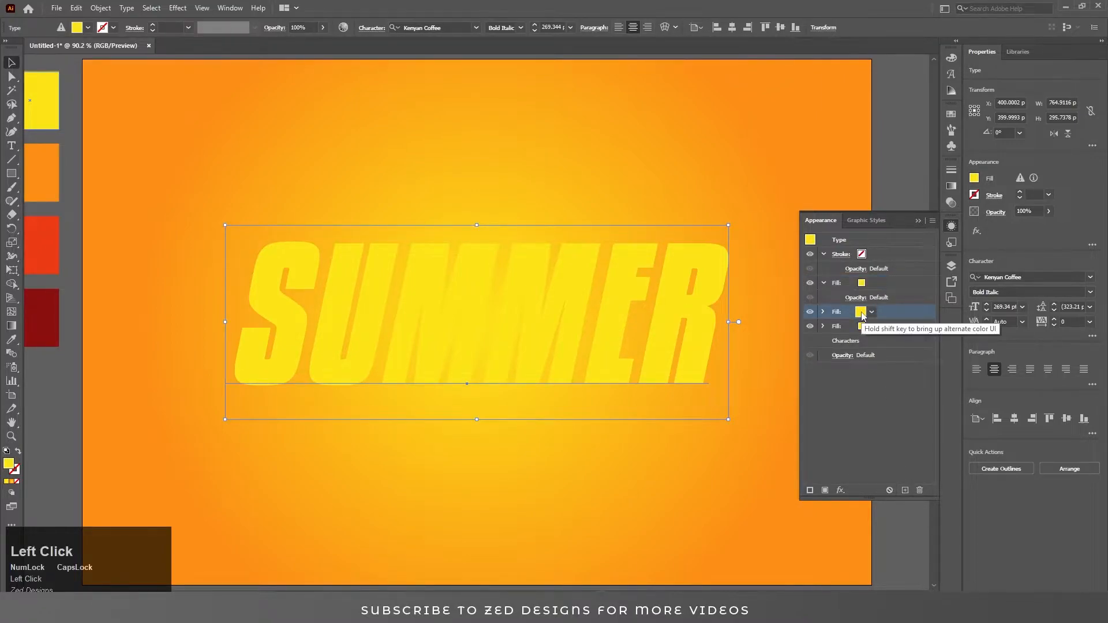
left_click(871, 313)
left_click(759, 332)
Step: Apply an Offset Path effect of -1 px with miter joins to the text's uppermost yellow fill
left_click(890, 283)
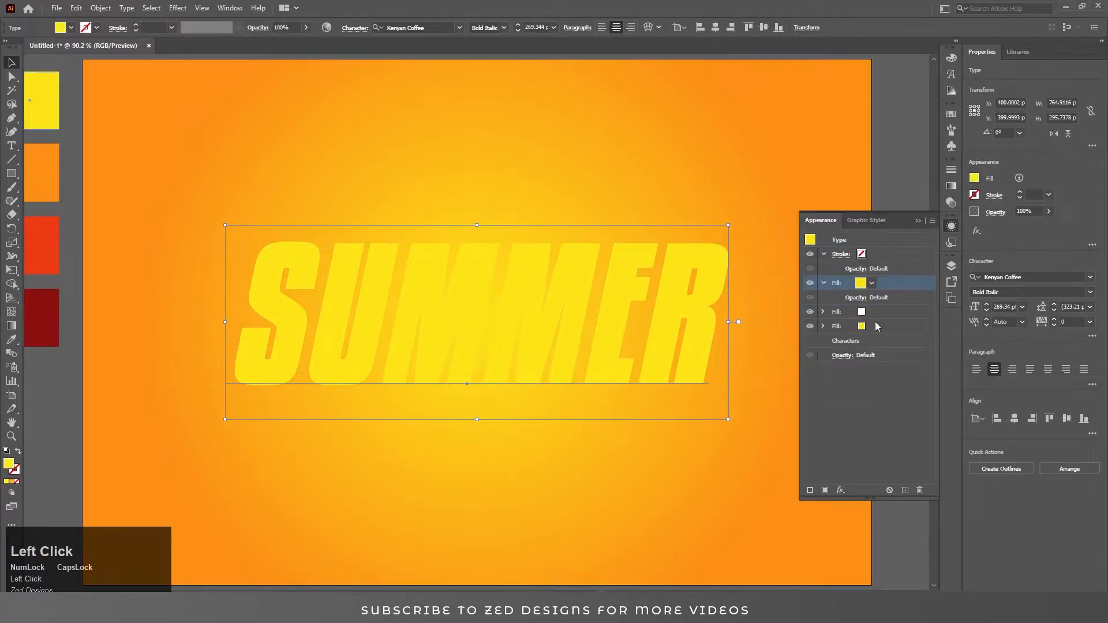
left_click(841, 491)
mouse_move(908, 270)
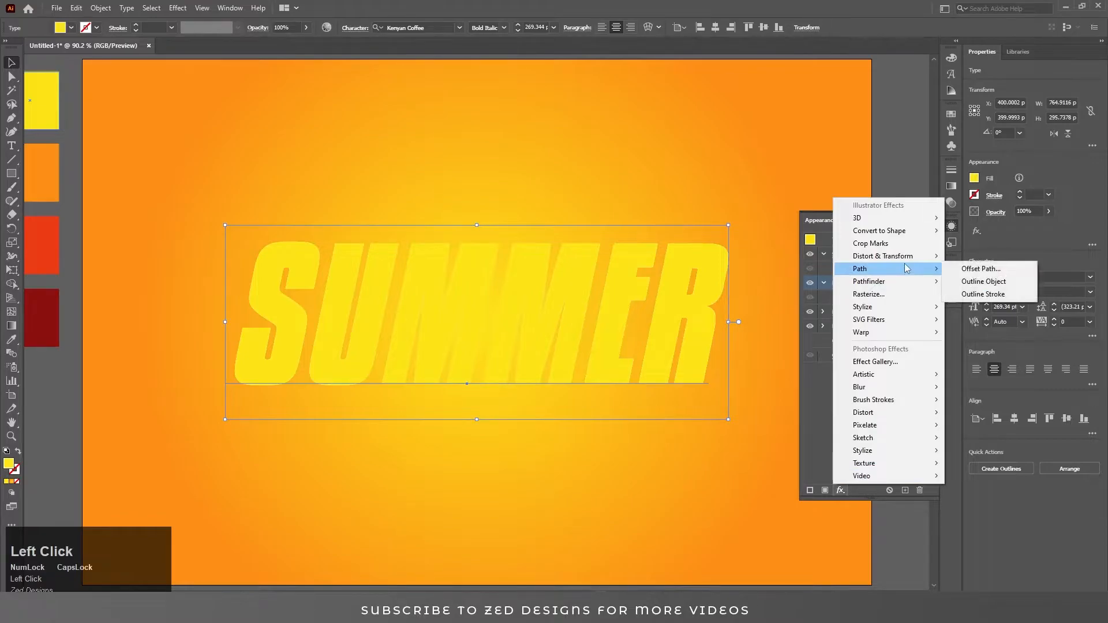
left_click(976, 268)
type("-1")
key("Tab")
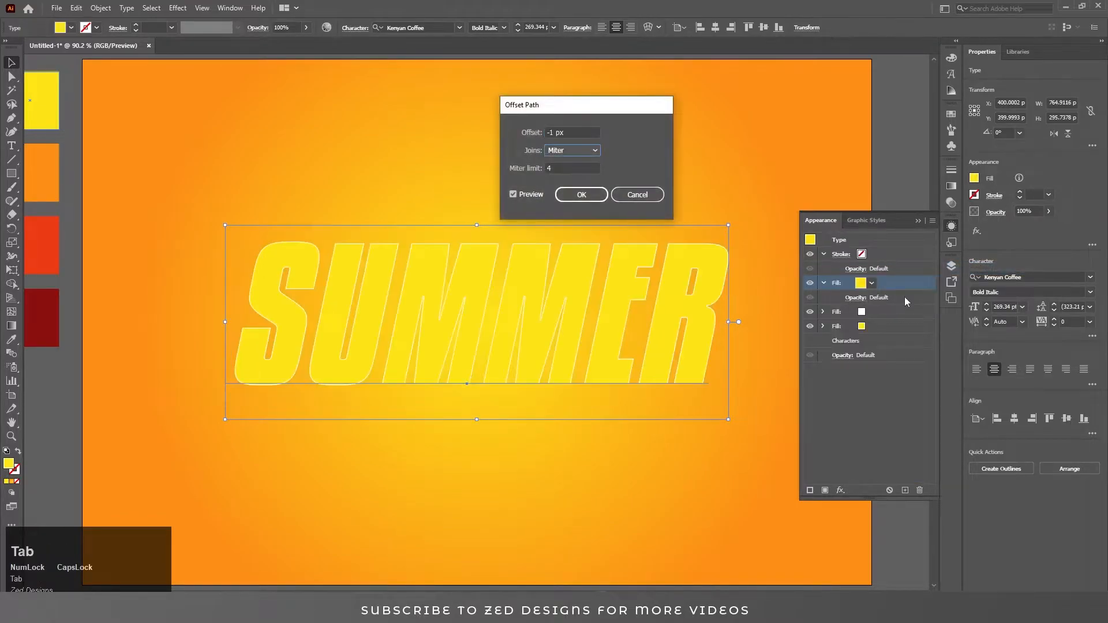
left_click(581, 194)
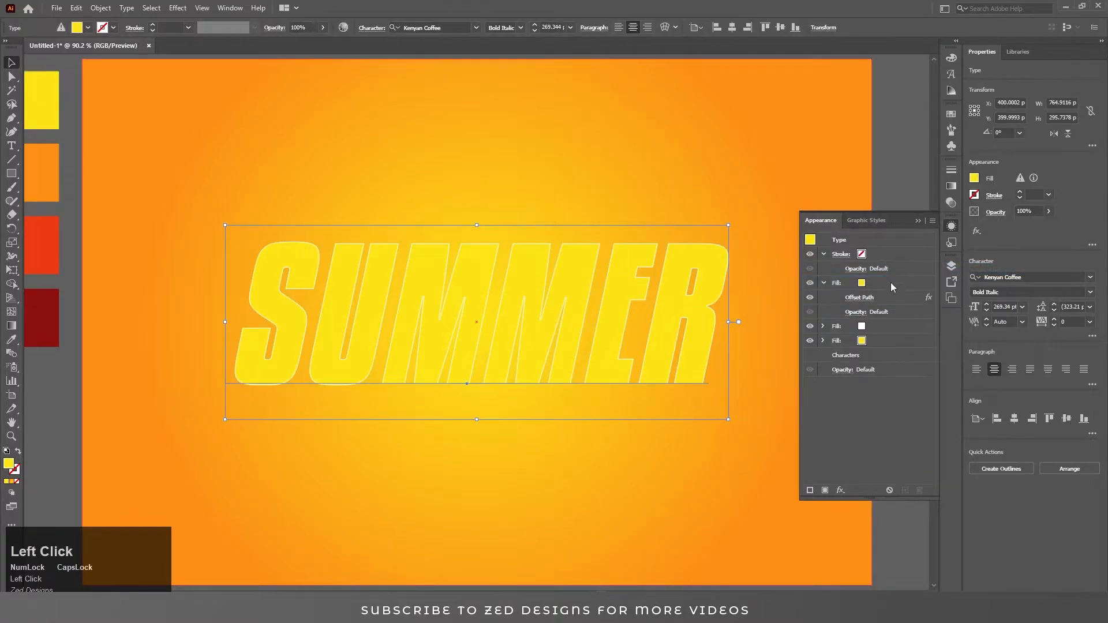
Step: Add a Transform effect to the uppermost yellow fill, moving it 1 px horizontally and 1 px vertically, and collapse that fill
left_click(841, 491)
mouse_move(919, 258)
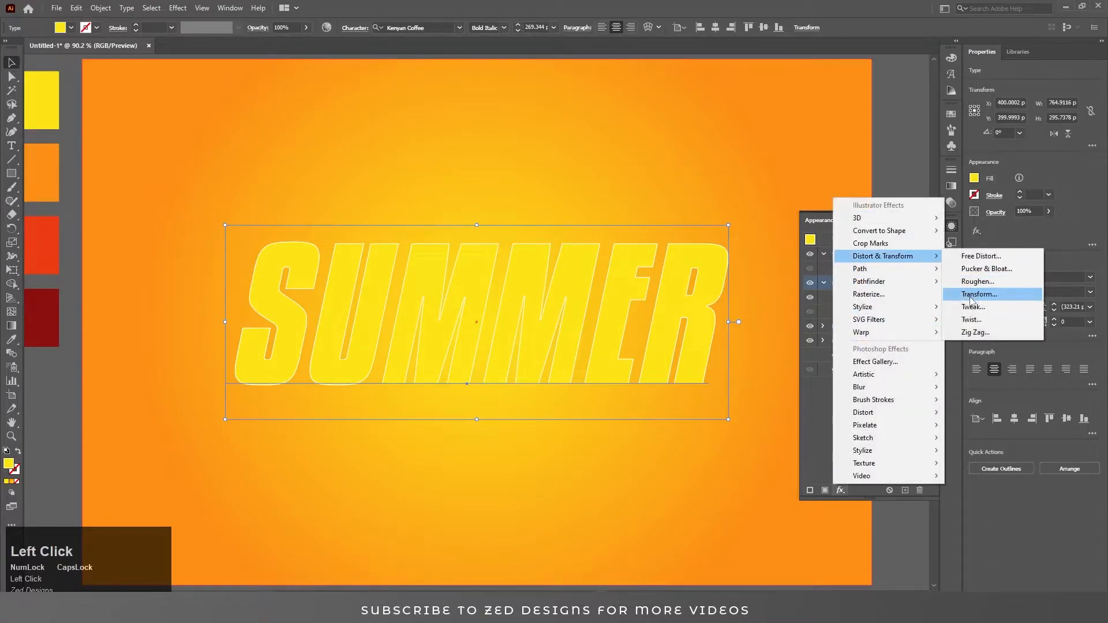
left_click(981, 297)
key("Tab")
key("Tab")
type("1")
key("Tab")
type("1")
key("Tab")
left_click(931, 473)
left_click(824, 284)
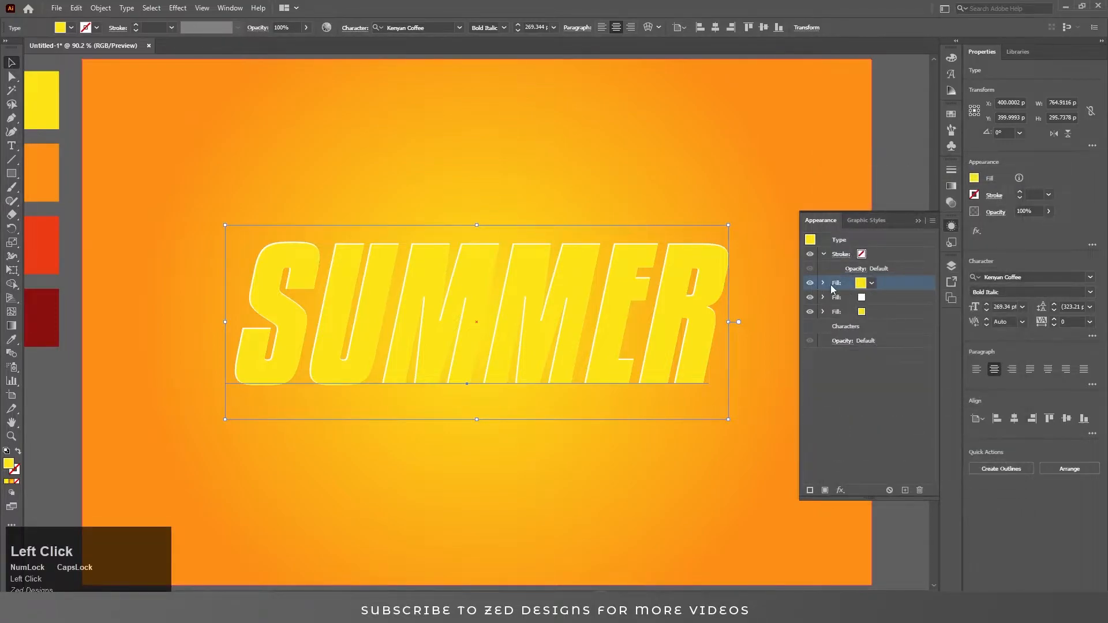
Step: Recolour the text's lowest fill with the colour sampled from the orange swatch
left_click_drag(888, 283, 876, 312)
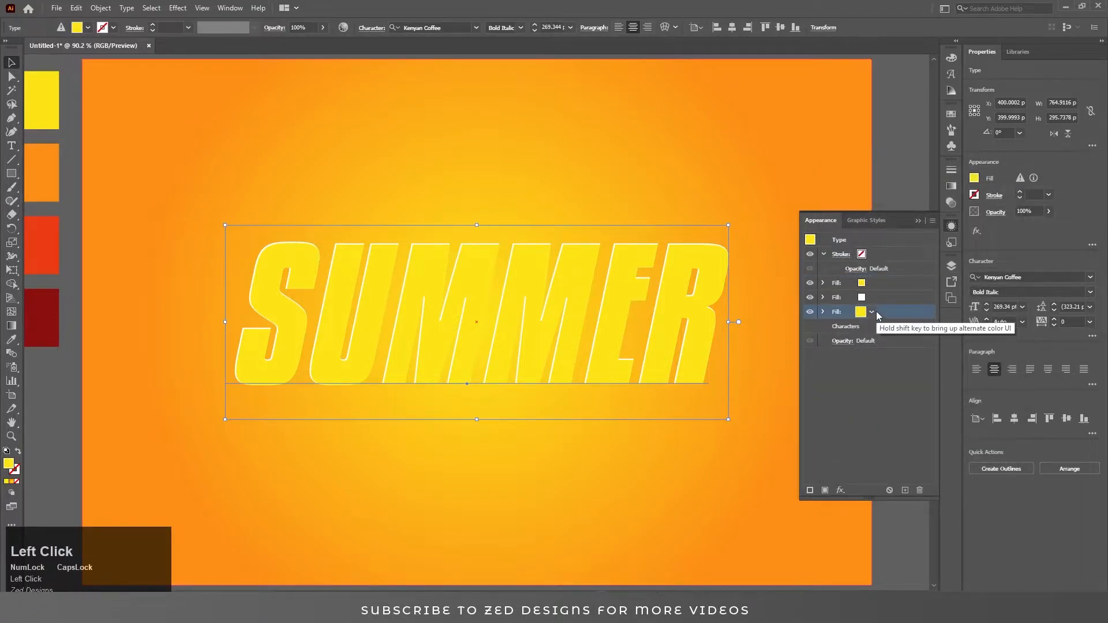
left_click(871, 313)
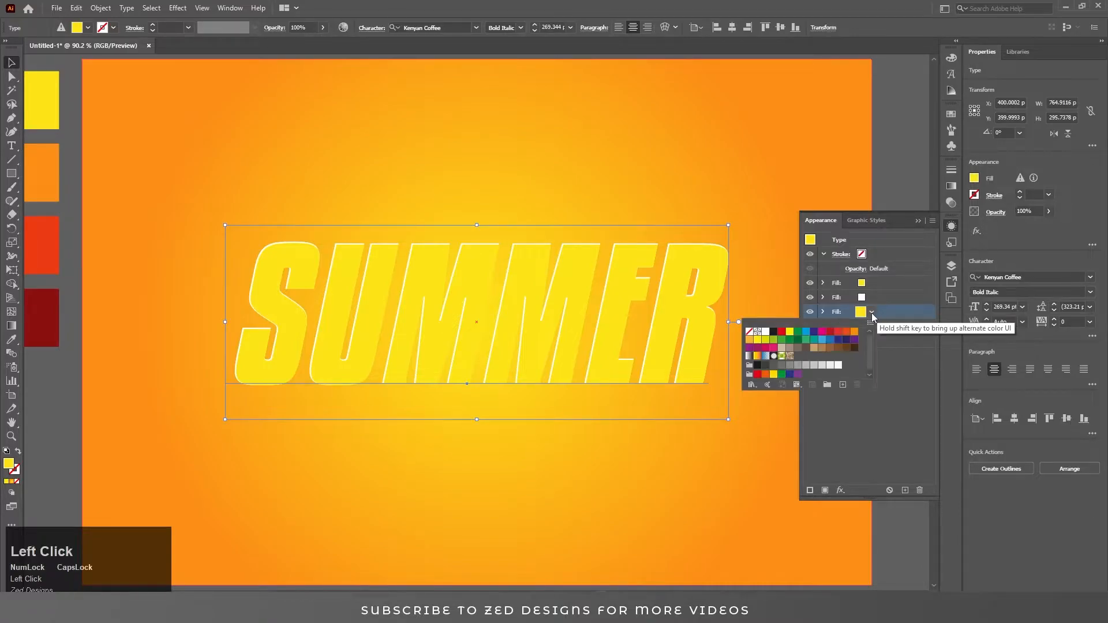
left_click(872, 311)
key("i")
left_click(46, 179)
key("v")
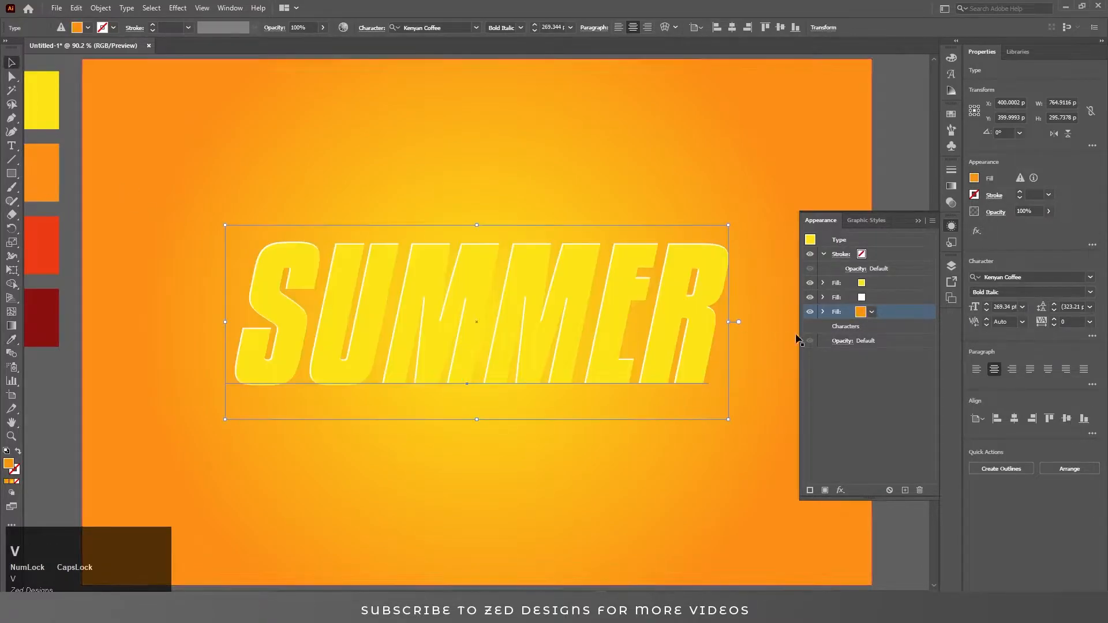
Step: Add a Transform effect to the text's orange fill, moving it 0.3 px horizontally with 30 copies
left_click(840, 490)
mouse_move(889, 255)
left_click(976, 295)
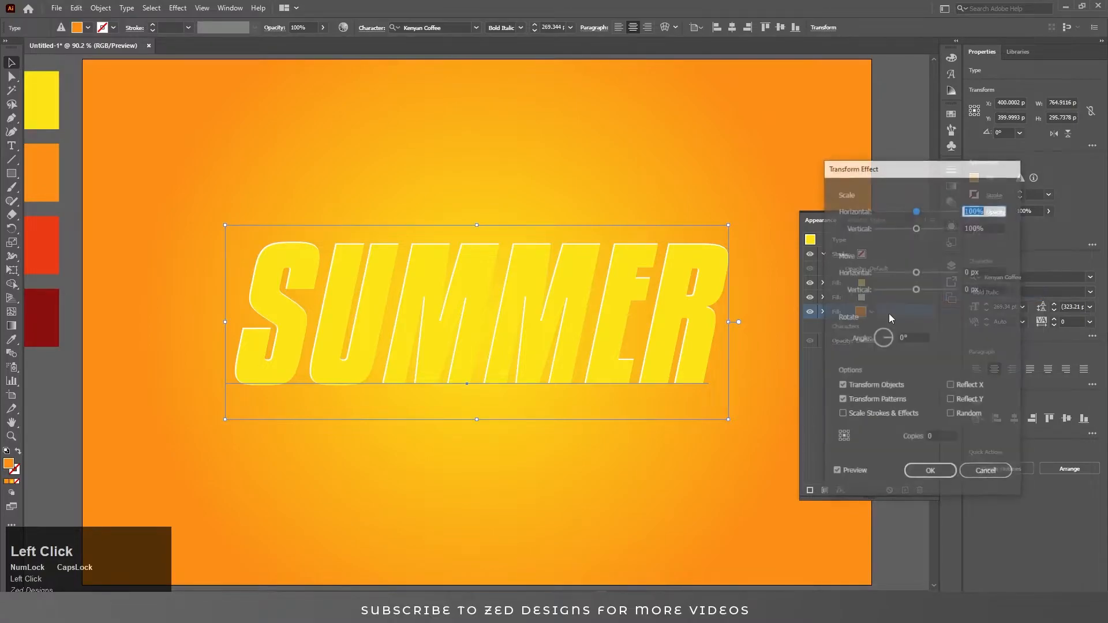
left_click(990, 270)
type("0.3")
key("Tab")
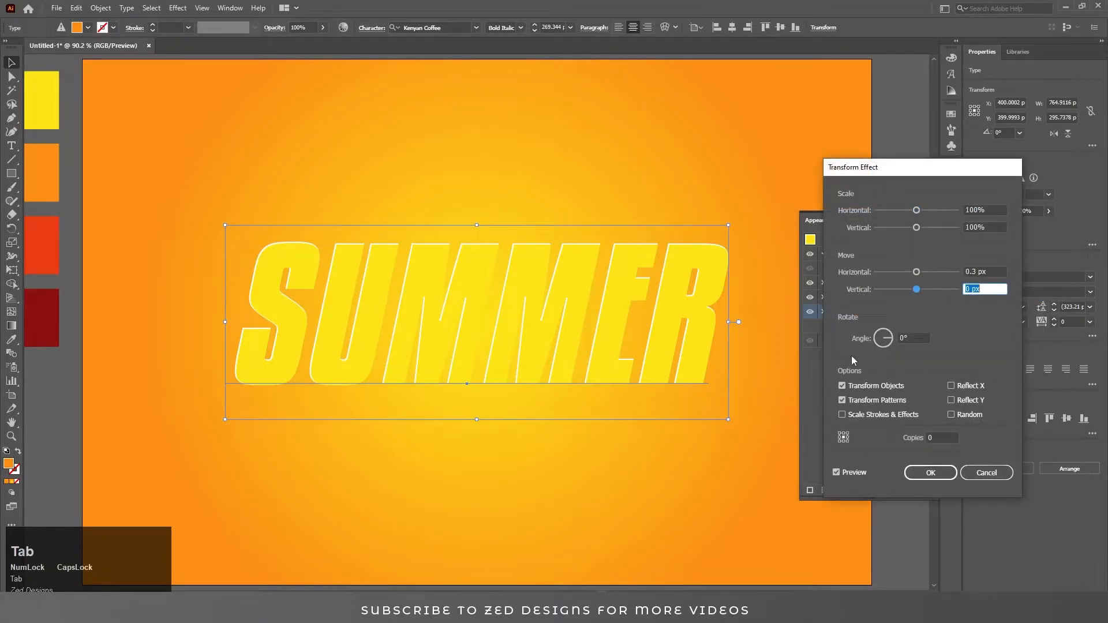
left_click(936, 437)
type("30")
key("Tab")
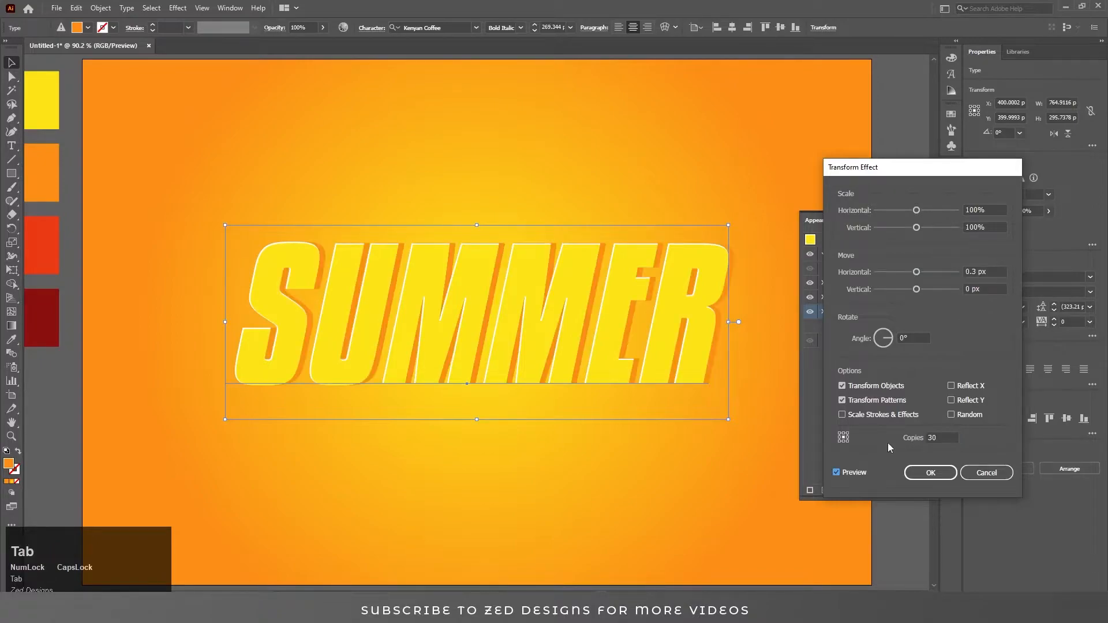
Step: Change the orange fill's transform movement to 0 px horizontally and 0.3 px vertically
left_click(992, 274)
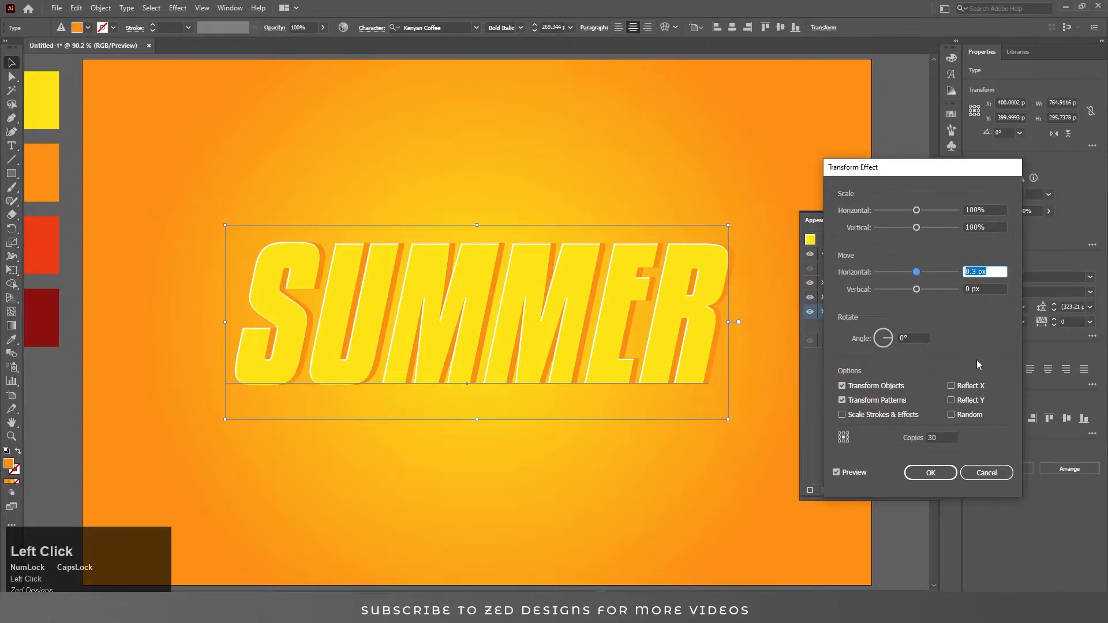
key("Tab")
type(".3")
key("shift+Tab")
type("0")
key("Tab")
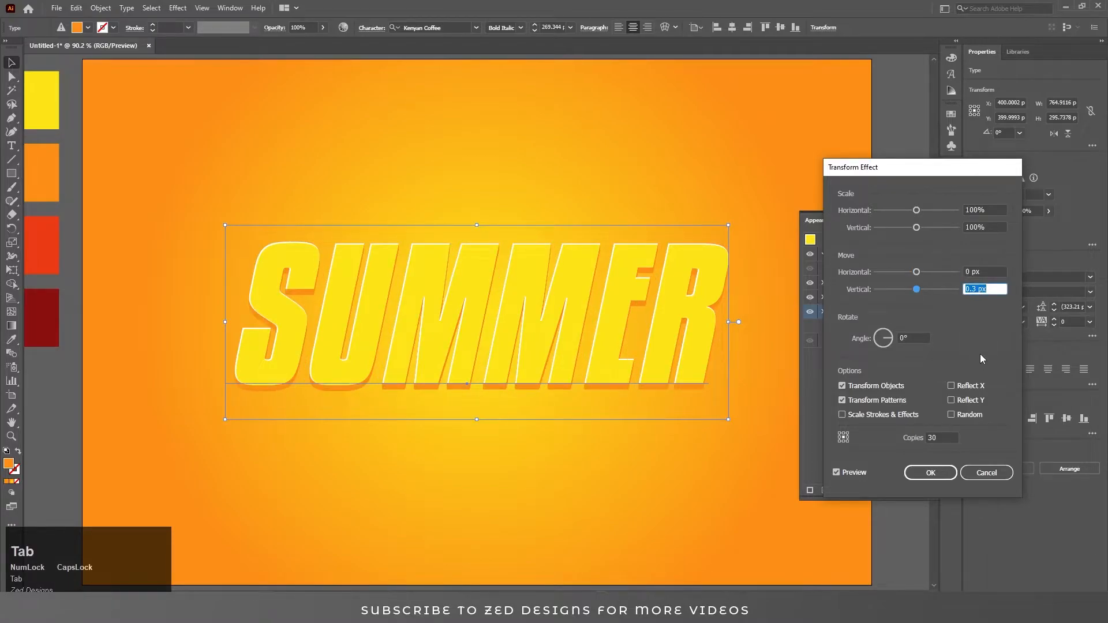
Step: Reduce the orange fill's horizontal transform scale to about 99.8% and apply the effect
left_click(985, 210)
type("99.9")
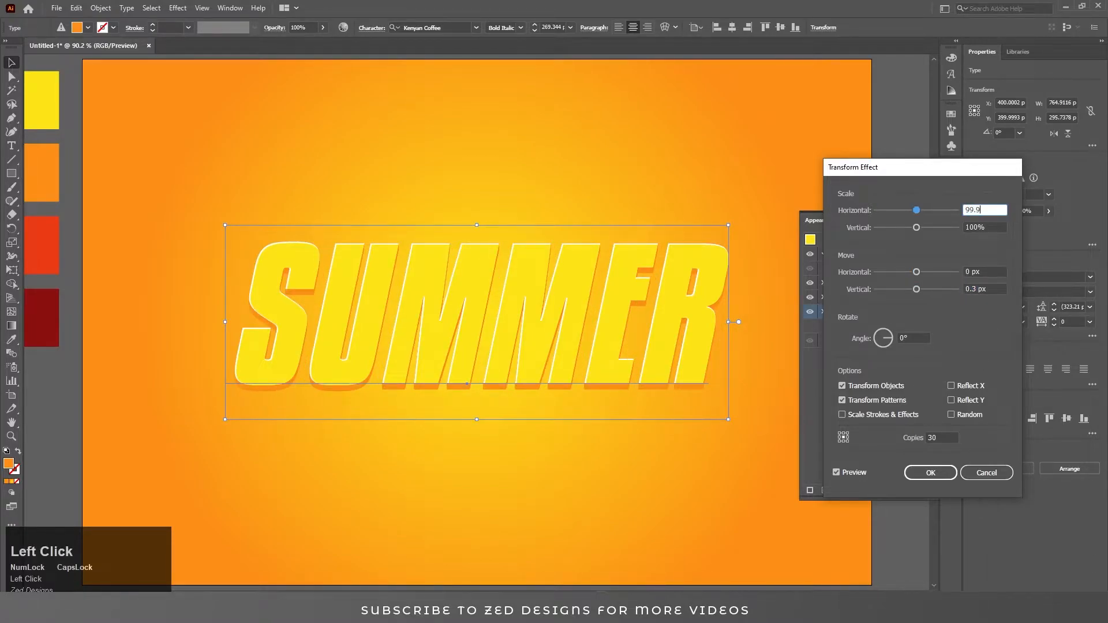
key("Tab")
left_click(994, 209)
type("99.")
key("Tab")
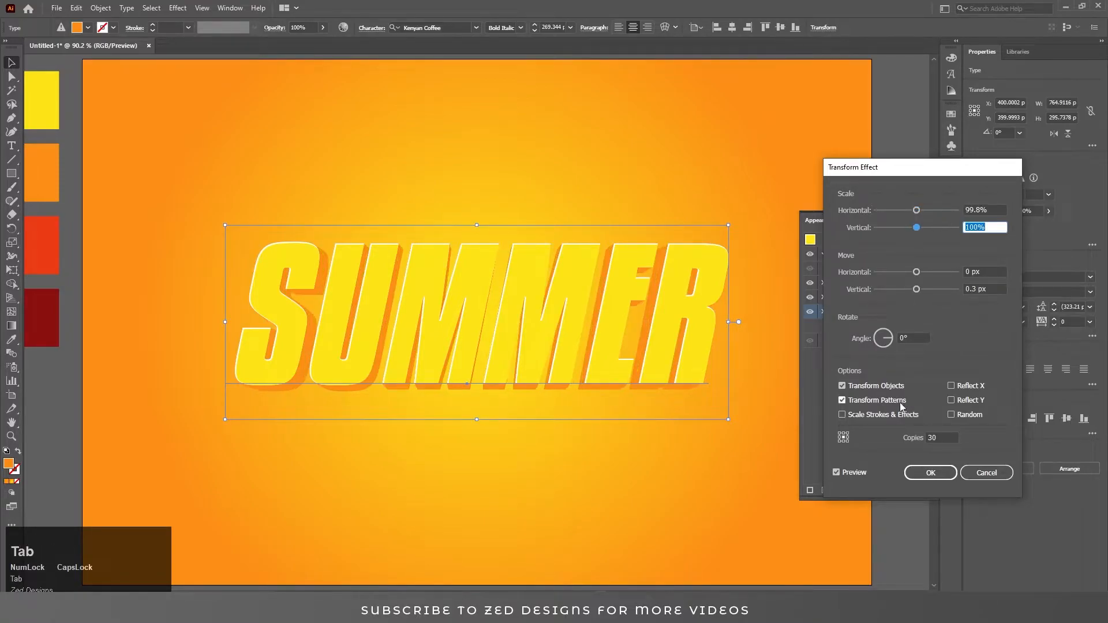
left_click(982, 209)
type("5")
key("Return")
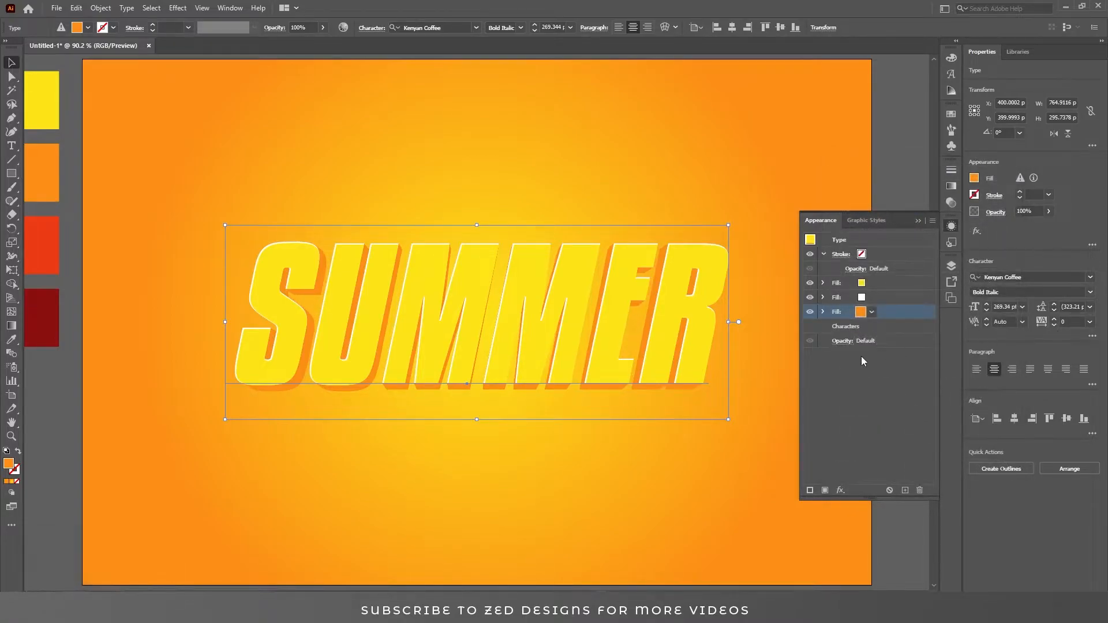
Step: Set the SUMMER text's character tracking to 30
left_click(1071, 322)
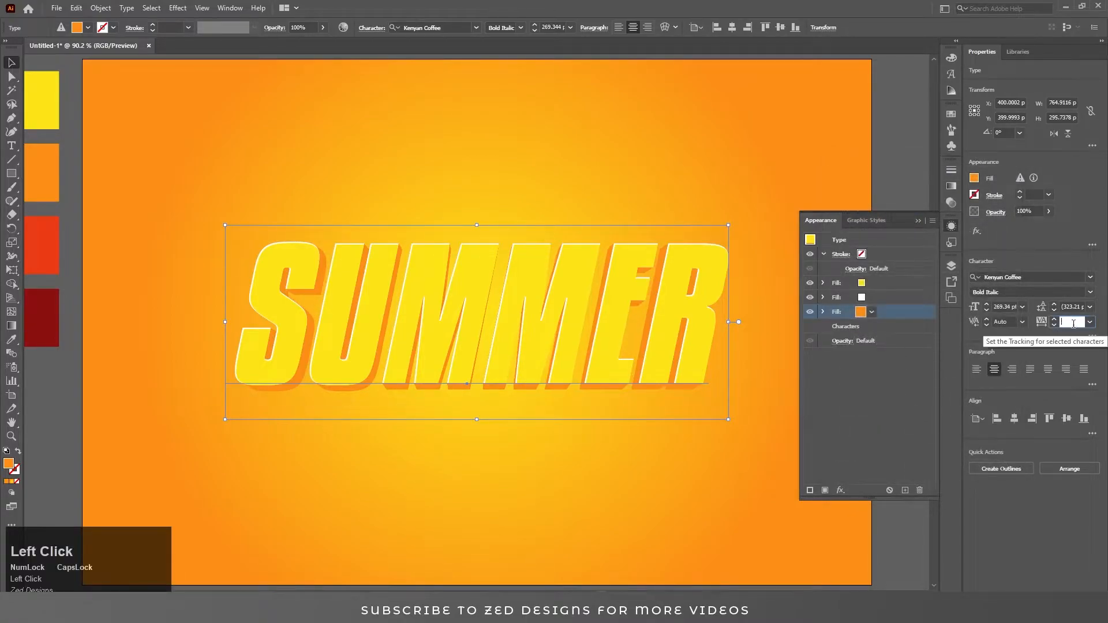
type("20")
key("Tab")
left_click(1073, 322)
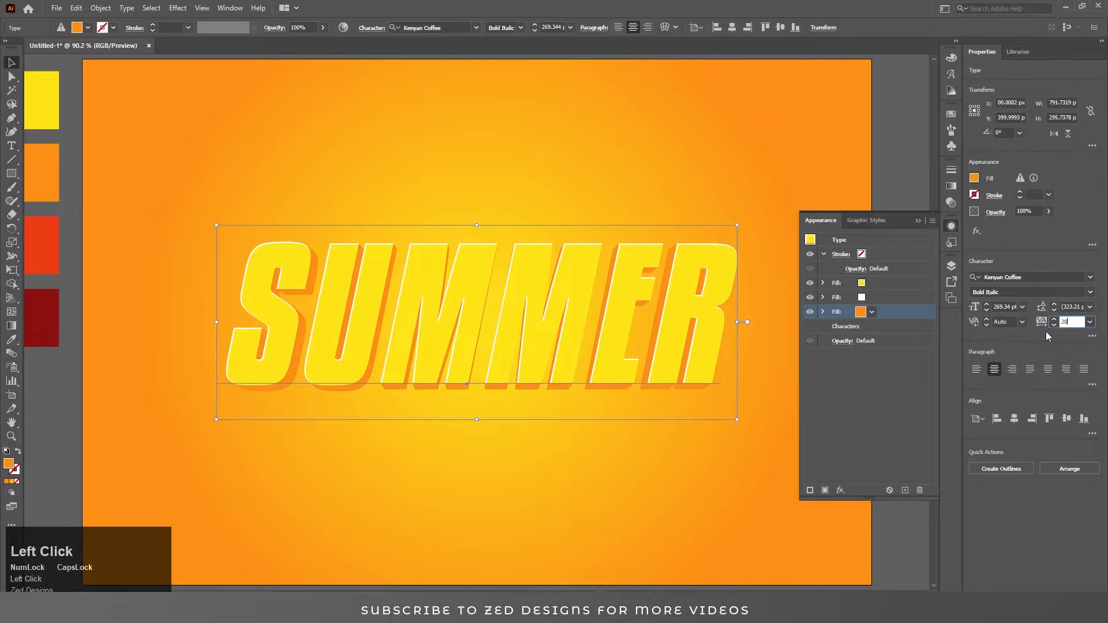
key("ctrl+a")
type("30")
key("Tab")
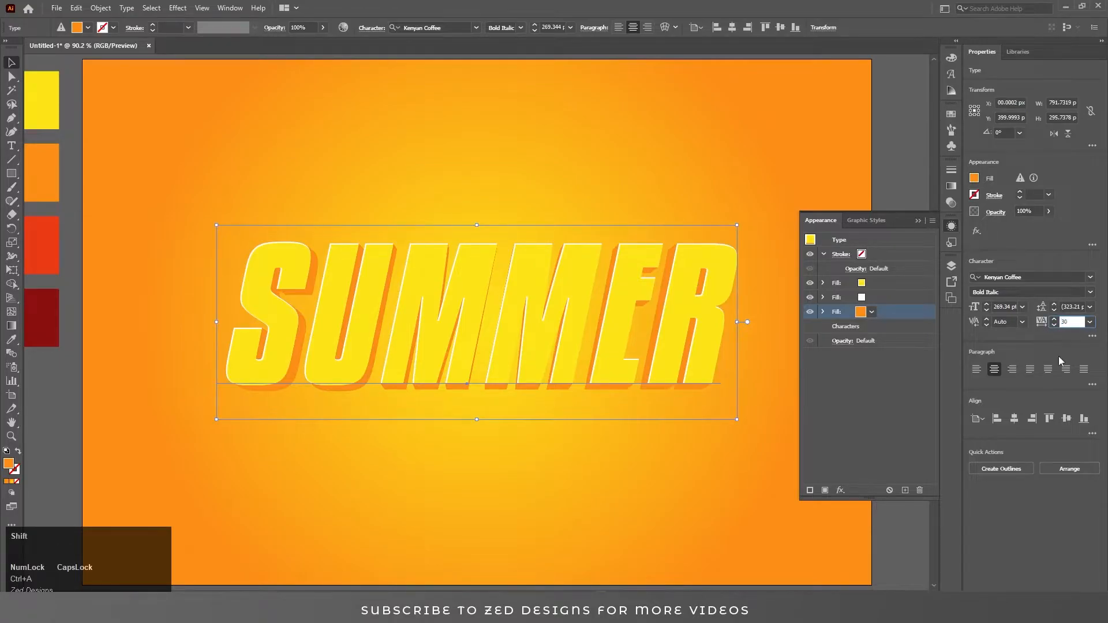
Step: Duplicate the text's white fill and select the lower white copy
left_click(880, 311)
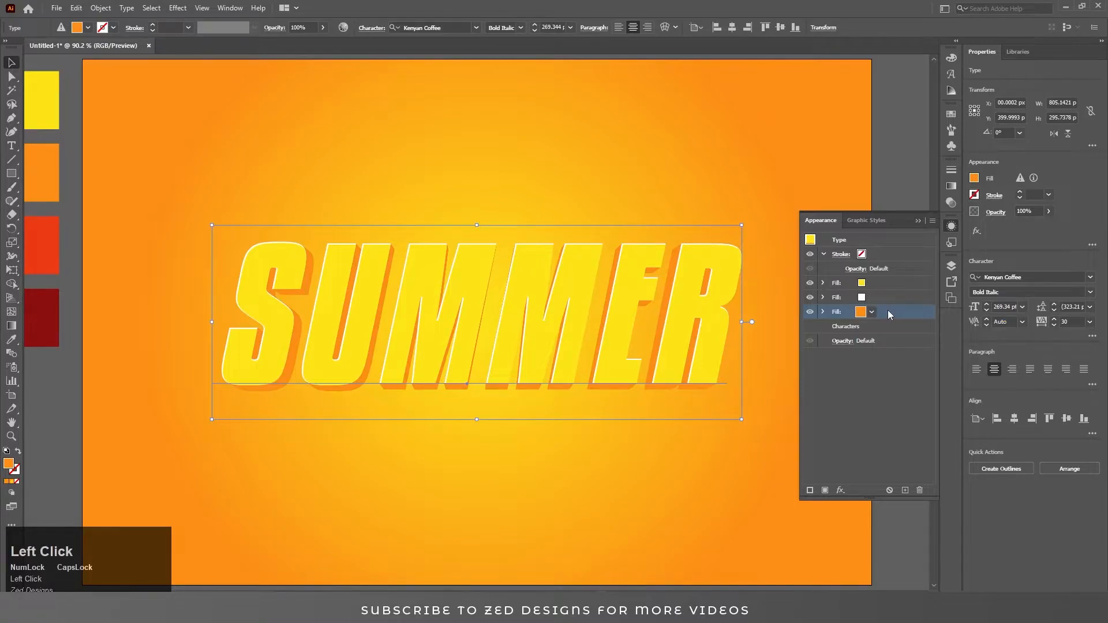
left_click(888, 282)
left_click(881, 299)
left_click(885, 312)
left_click(906, 490)
left_click(905, 490)
left_click(878, 312)
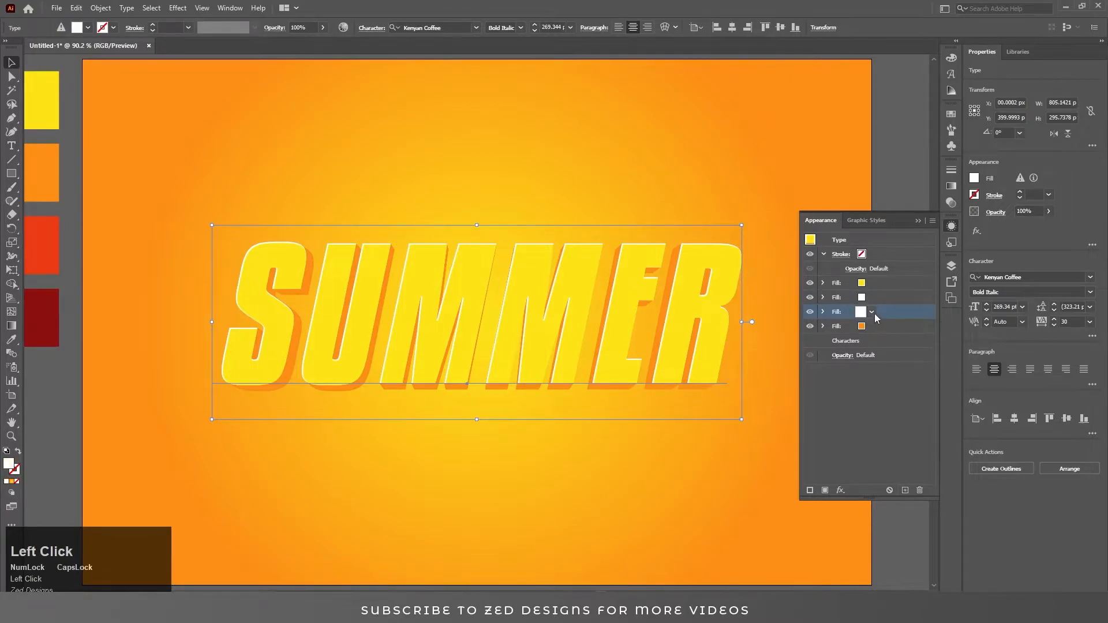
Step: Recolour the duplicated white fill dark blue and place it above all the other fills
left_click(872, 312)
left_click(820, 336)
left_click_drag(883, 313, 879, 287)
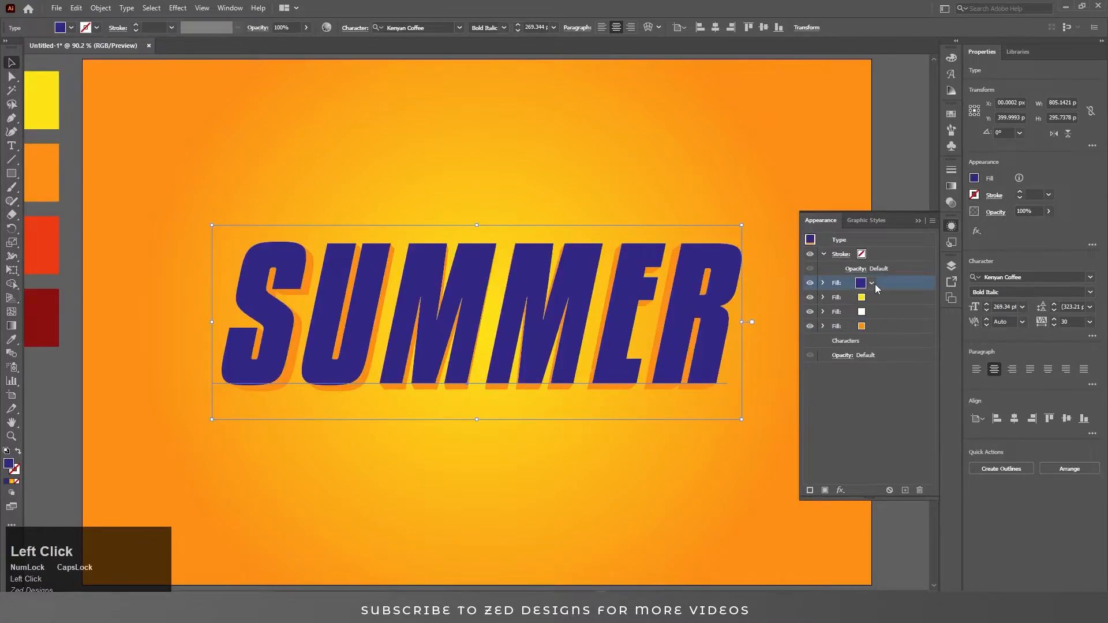
Step: Start a Transform effect on the dark blue fill with a horizontal scale of 96%
left_click(841, 490)
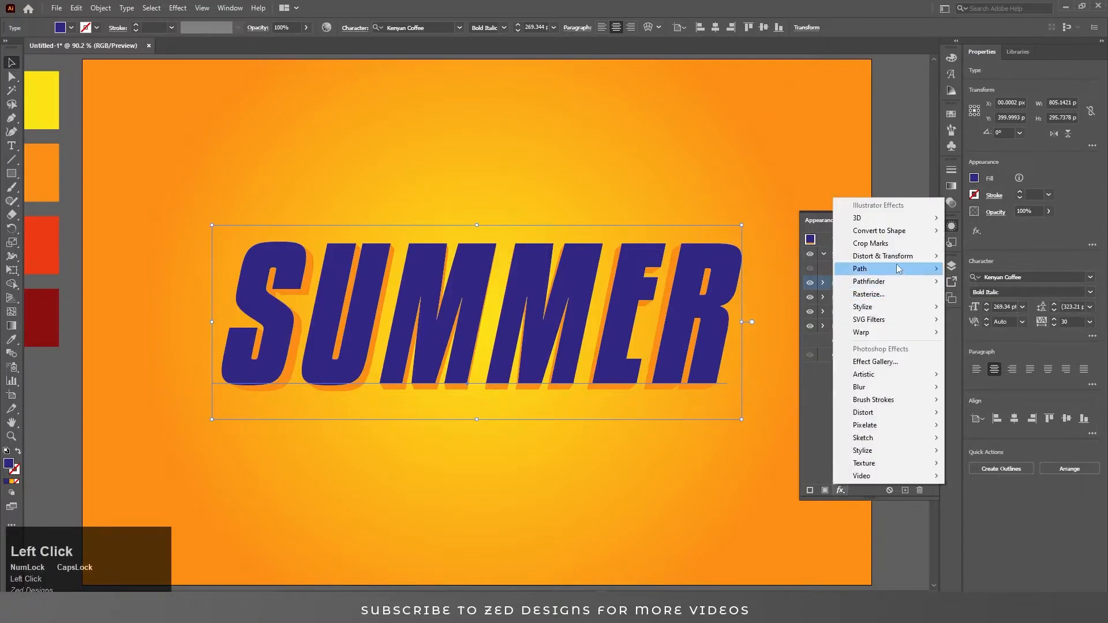
mouse_move(900, 255)
left_click(970, 294)
type("95")
key("Tab")
key("shift+Tab")
type("96")
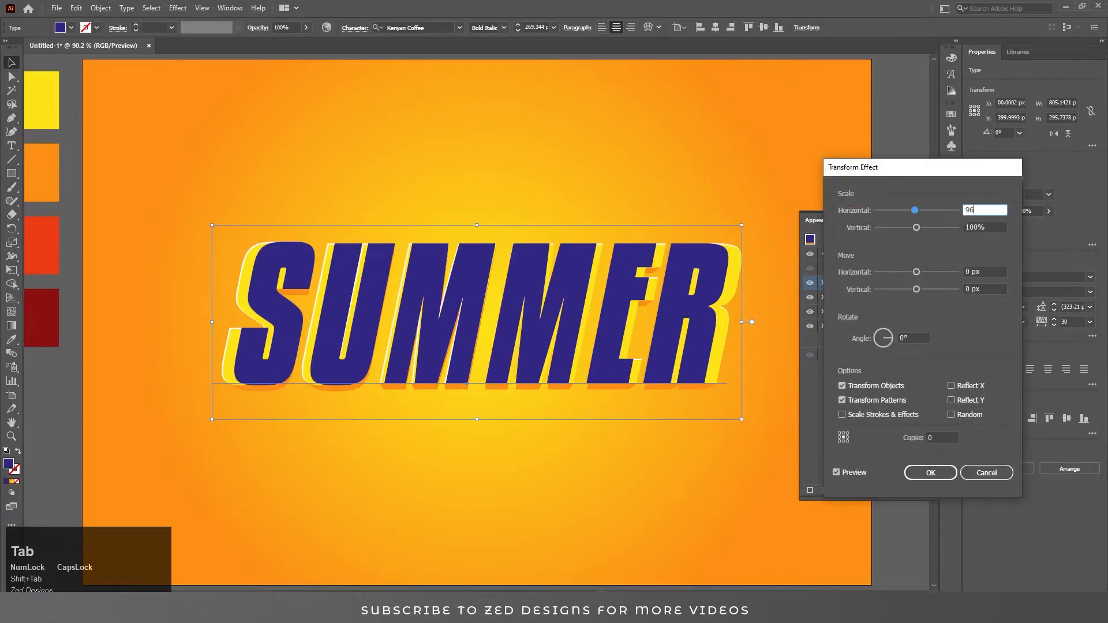
key("Tab")
key("Tab")
key("shift+Tab")
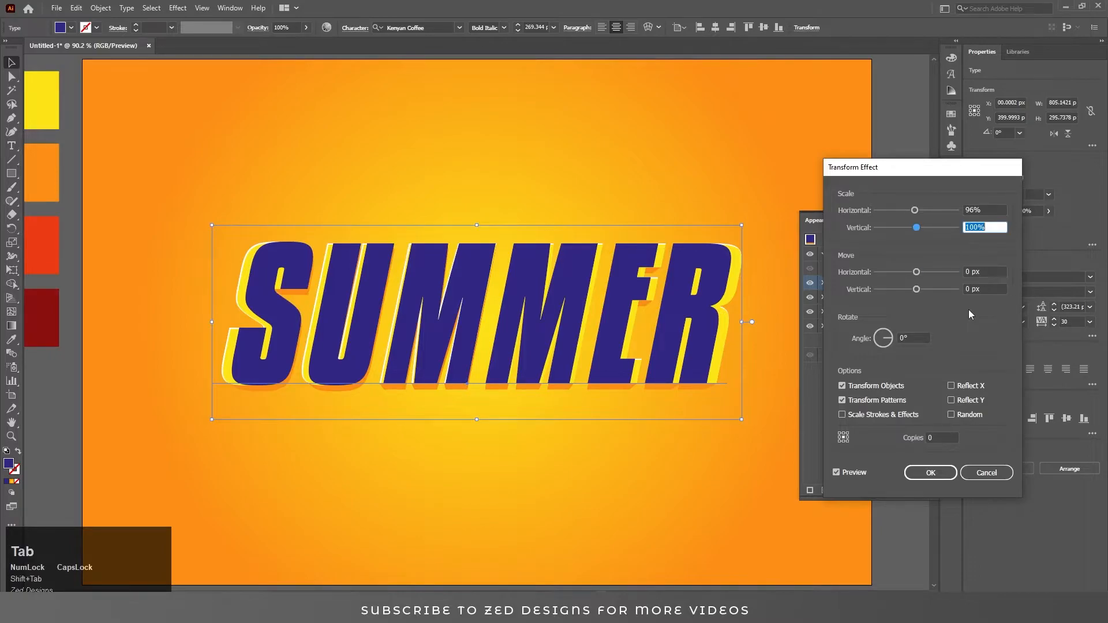
Step: Set the dark blue fill's vertical transform movement to 9 px and apply the effect
key("Tab")
key("Tab")
type("3")
key("Tab")
key("shift+Tab")
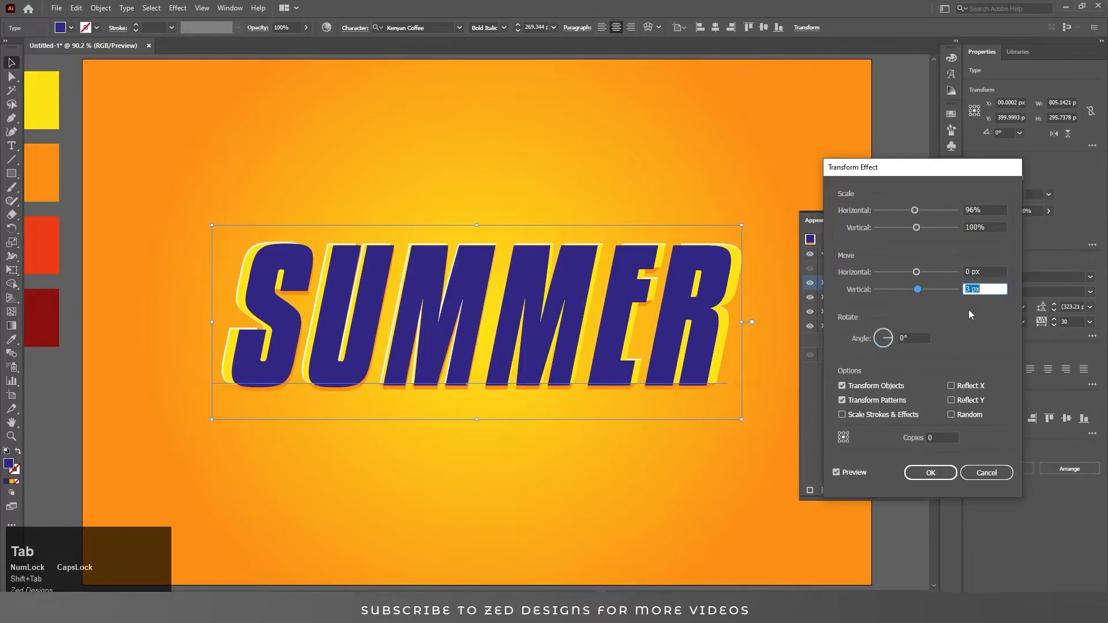
type("8")
key("Tab")
key("shift+Tab")
key("Tab")
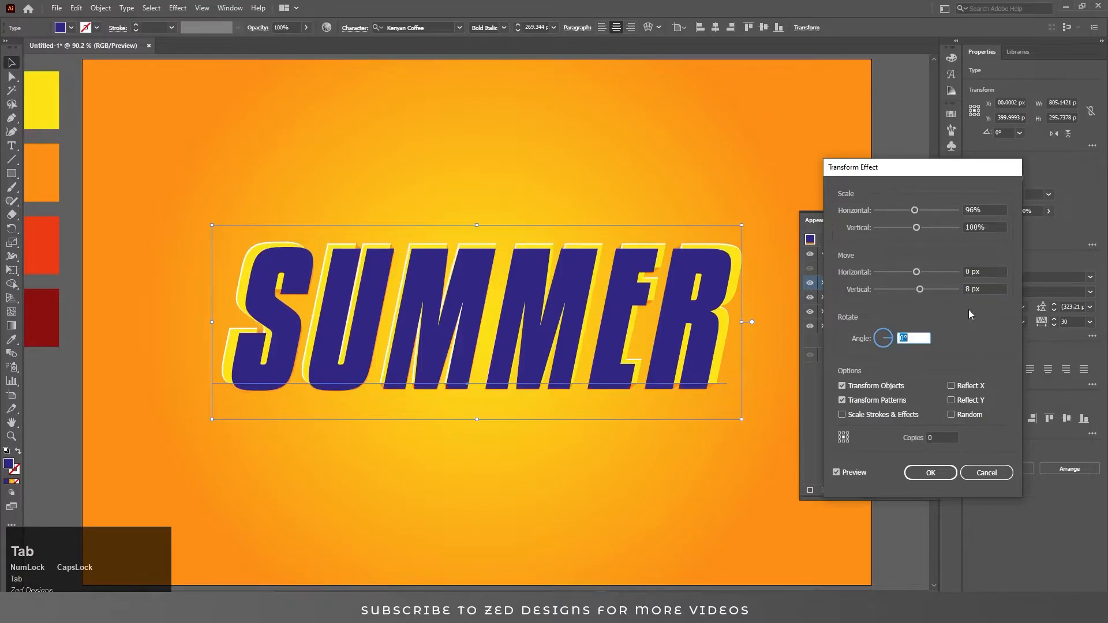
key("shift+Tab")
type("9")
key("Tab")
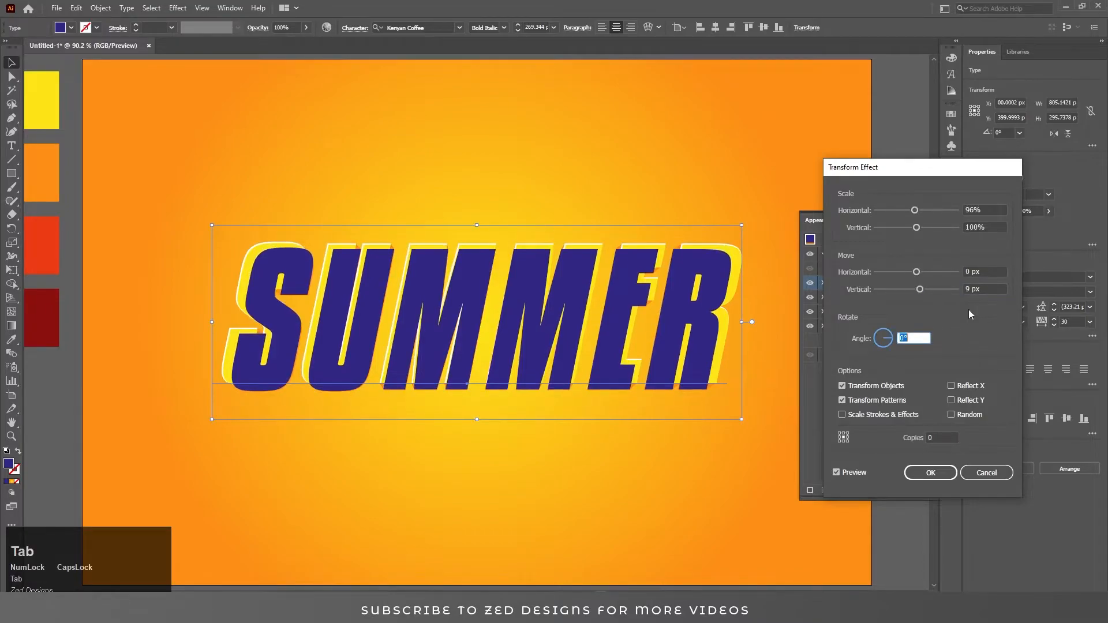
left_click(931, 472)
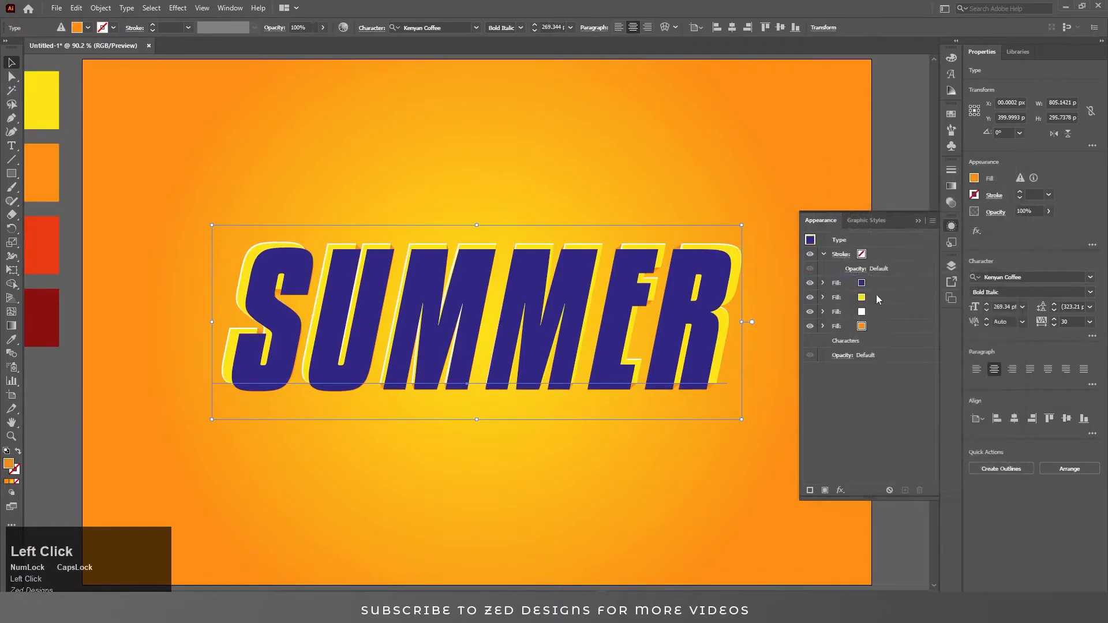
Step: Place the dark blue fill below the orange fill and recolour it with the colour sampled from the red swatch
left_click_drag(887, 282, 877, 326)
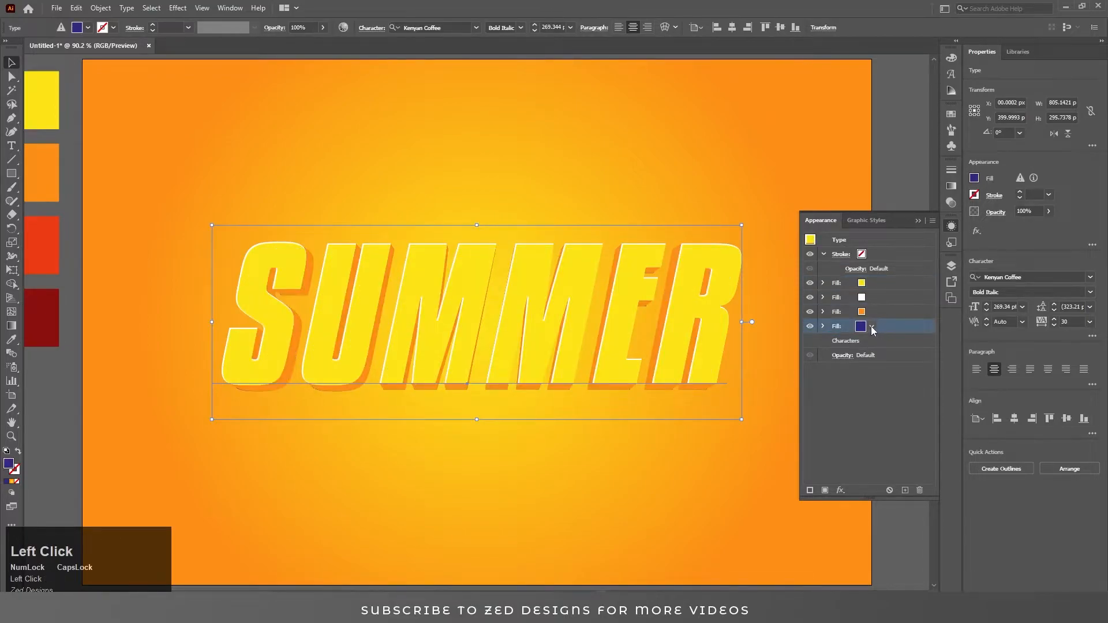
key("i")
left_click(32, 252)
key("v")
Step: Start an Offset Path effect on the red fill and increase the offset to 21 px
left_click(895, 328)
left_click(840, 489)
mouse_move(909, 272)
left_click(965, 269)
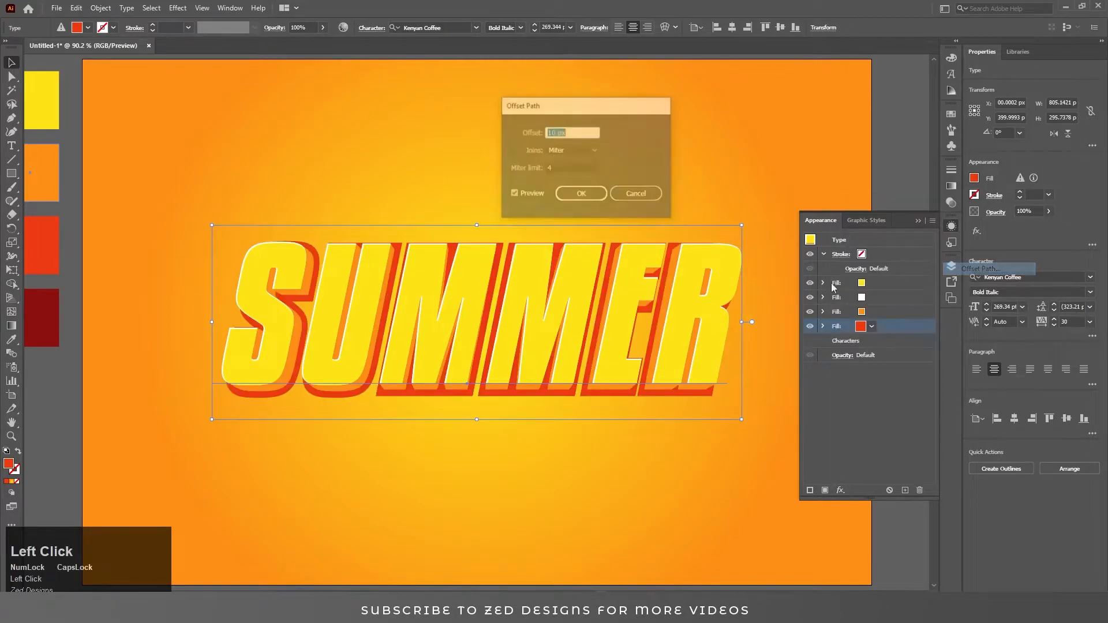
key("Up")
key("Up")
key("Up")
key("Up")
key("Up")
key("Up")
key("Up")
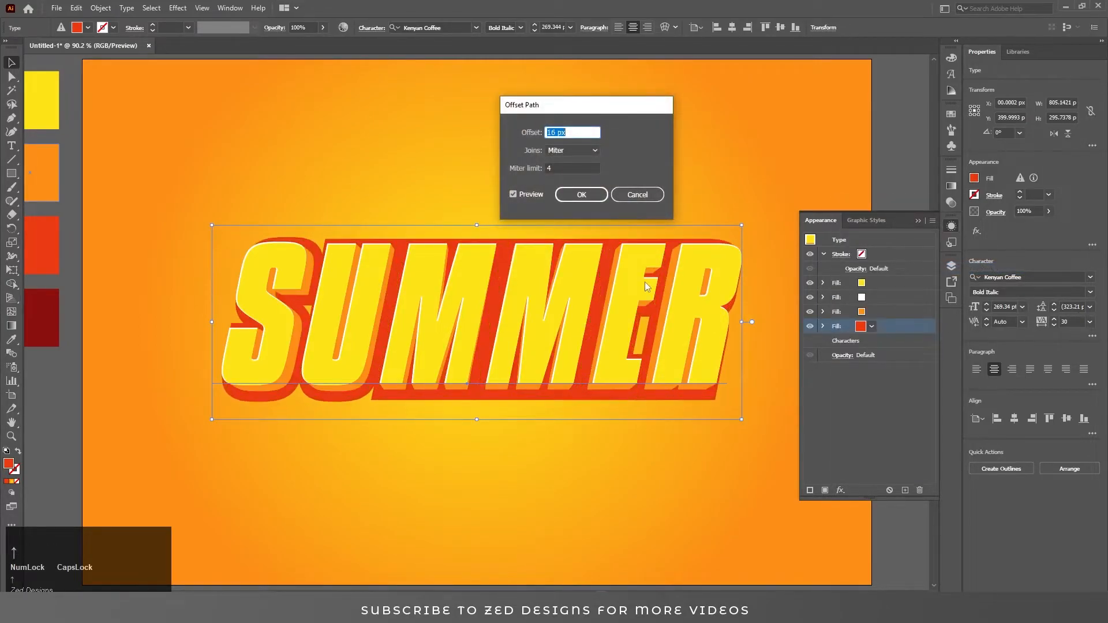
key("Up")
key("Up")
key("Up")
key("Up")
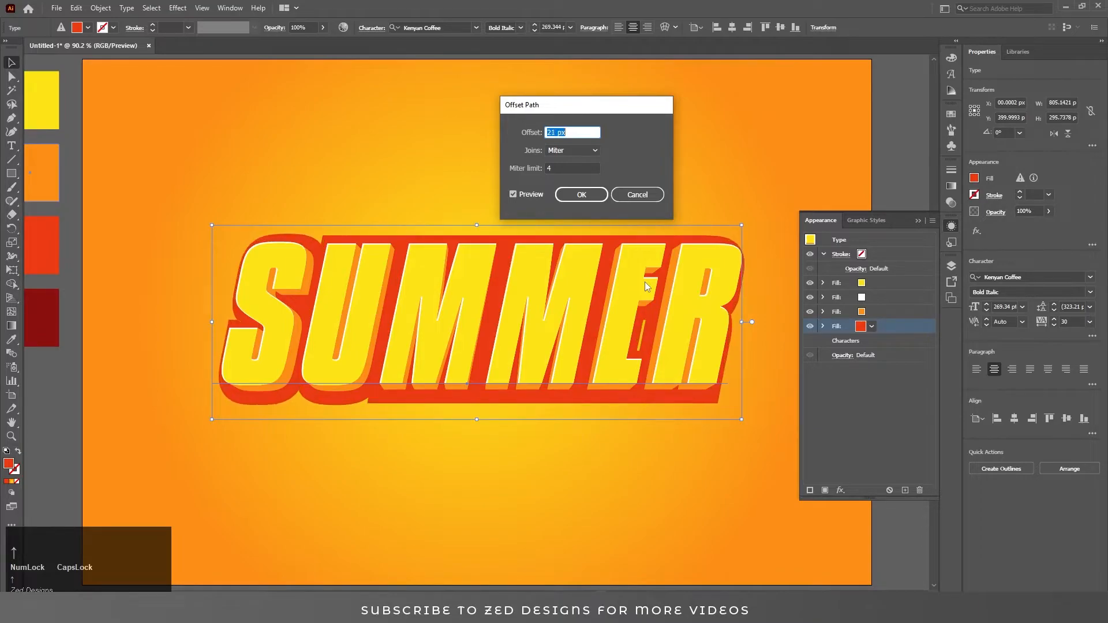
Step: Set the red fill's path offset to 22 px with round joins and apply the effect
left_click(589, 151)
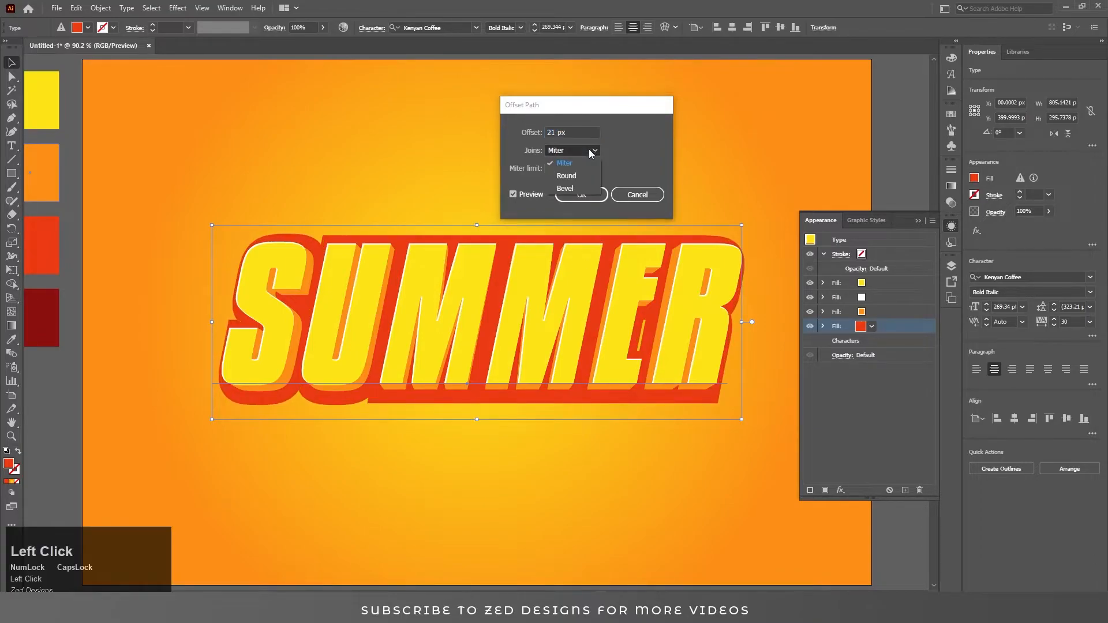
left_click(567, 176)
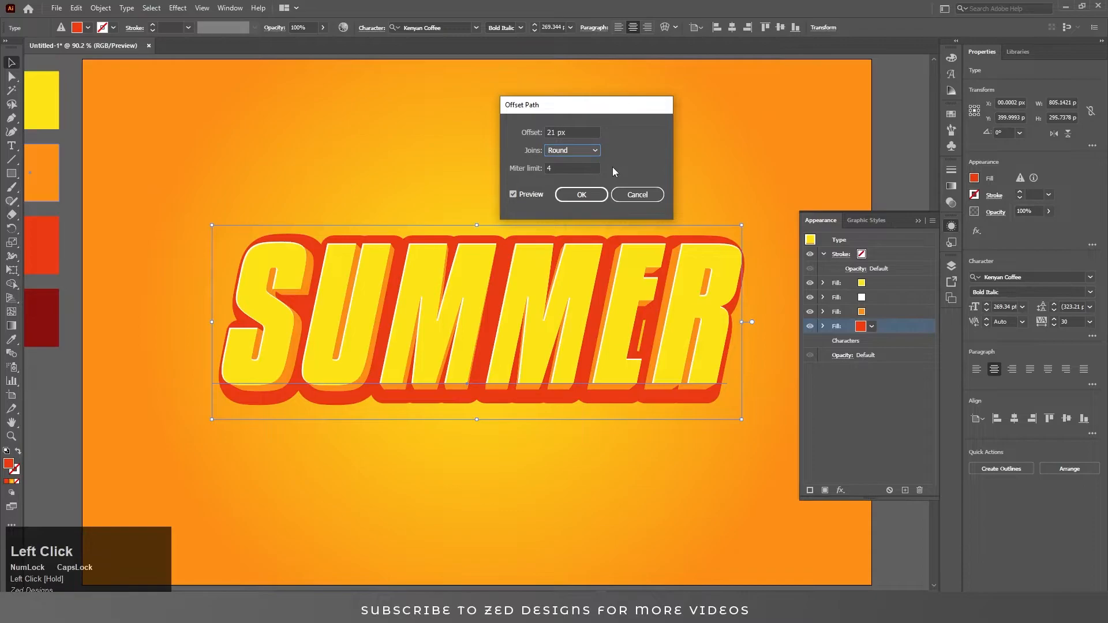
left_click(580, 130)
key("Up")
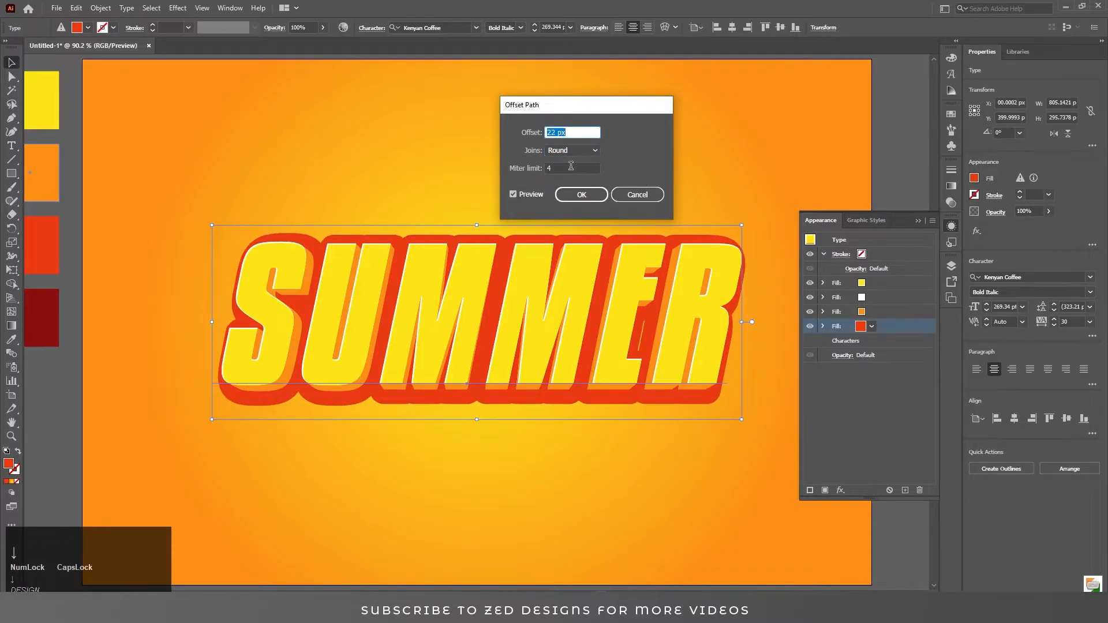
left_click(582, 195)
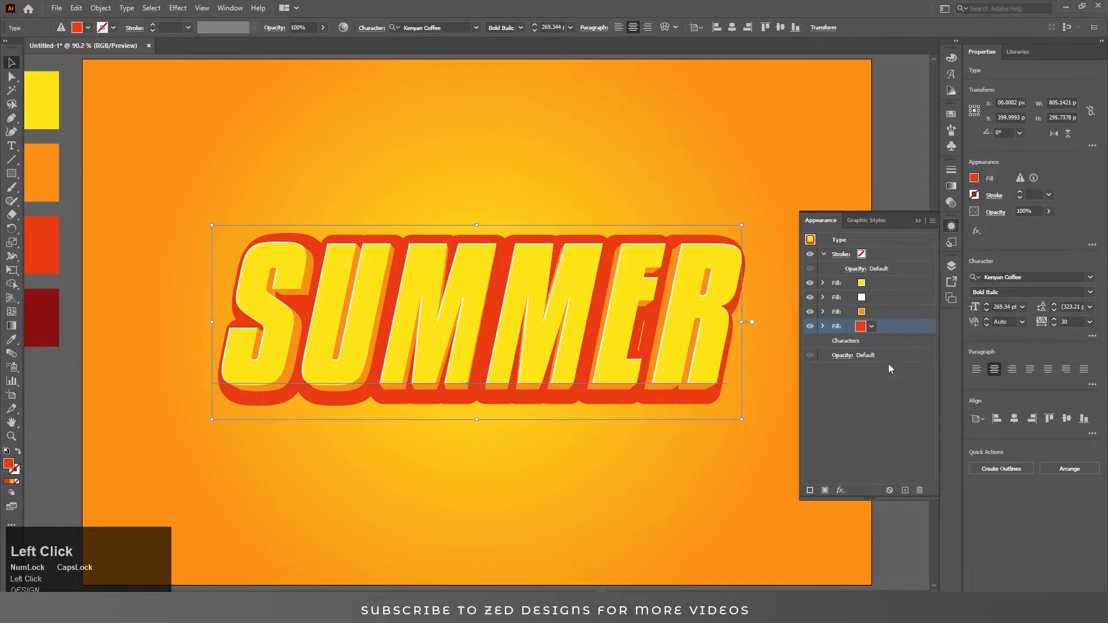
Step: Duplicate the red fill and recolour the lower copy with the colour sampled from the dark red swatch
left_click(904, 491)
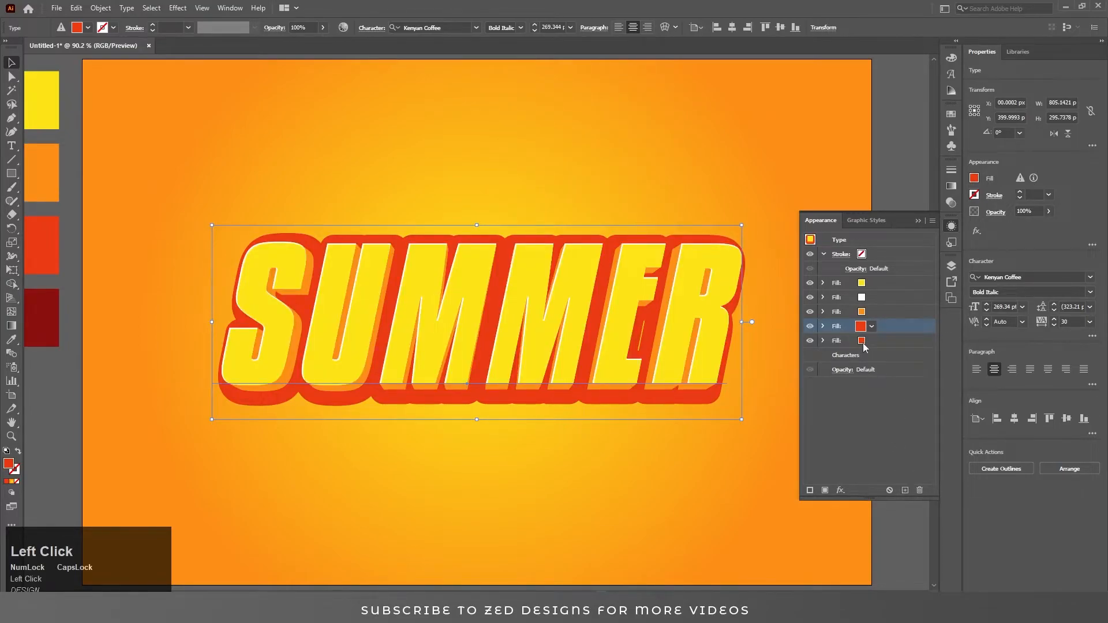
key("i")
left_click(36, 301)
key("v")
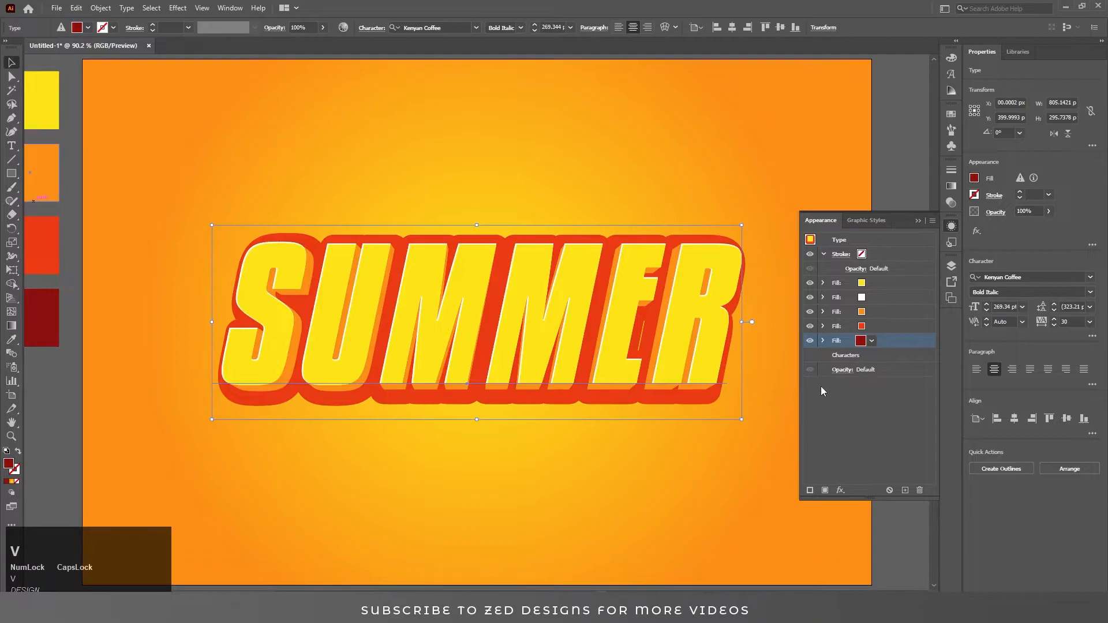
Step: Start a Transform effect on the dark red fill with a vertical movement of 0.3 px
left_click(842, 490)
mouse_move(911, 258)
left_click(975, 295)
left_click(603, 331)
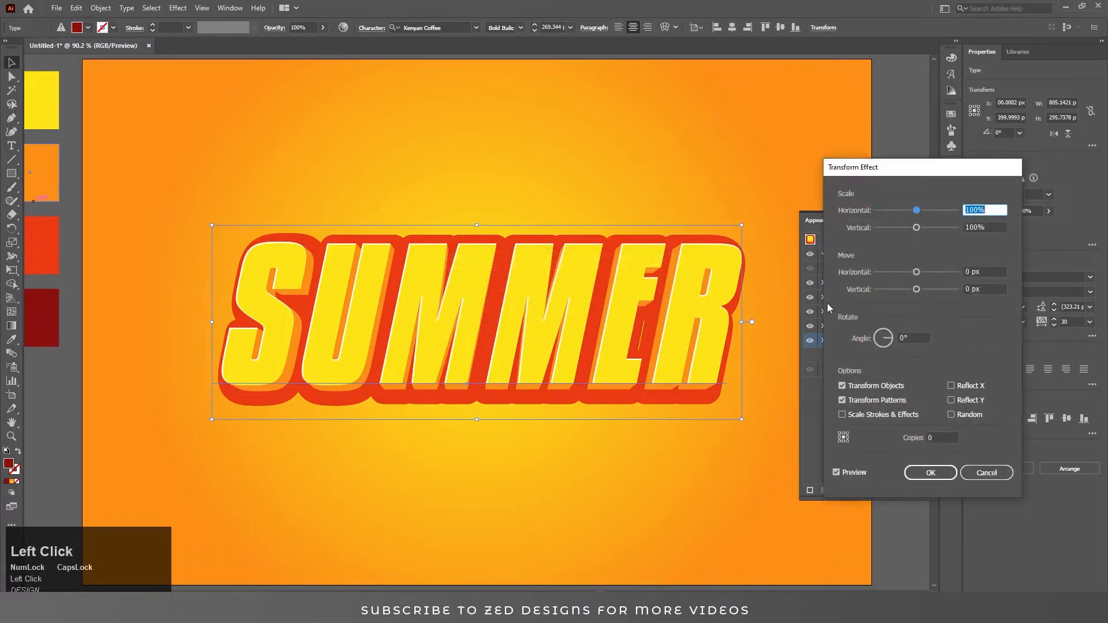
key("Tab")
key("Tab")
key("Tab")
type(".3")
key("shift+Tab")
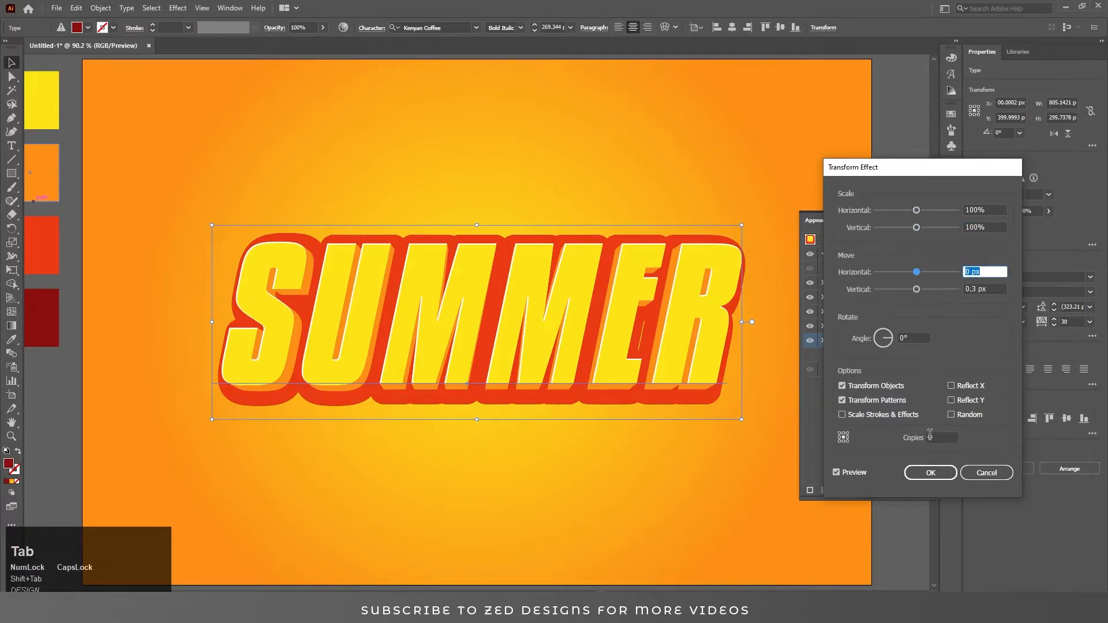
Step: Set the dark red fill's transform to 40 copies, trying 30 and 35 first
left_click(940, 438)
type("30")
key("Tab")
key("shift+Tab")
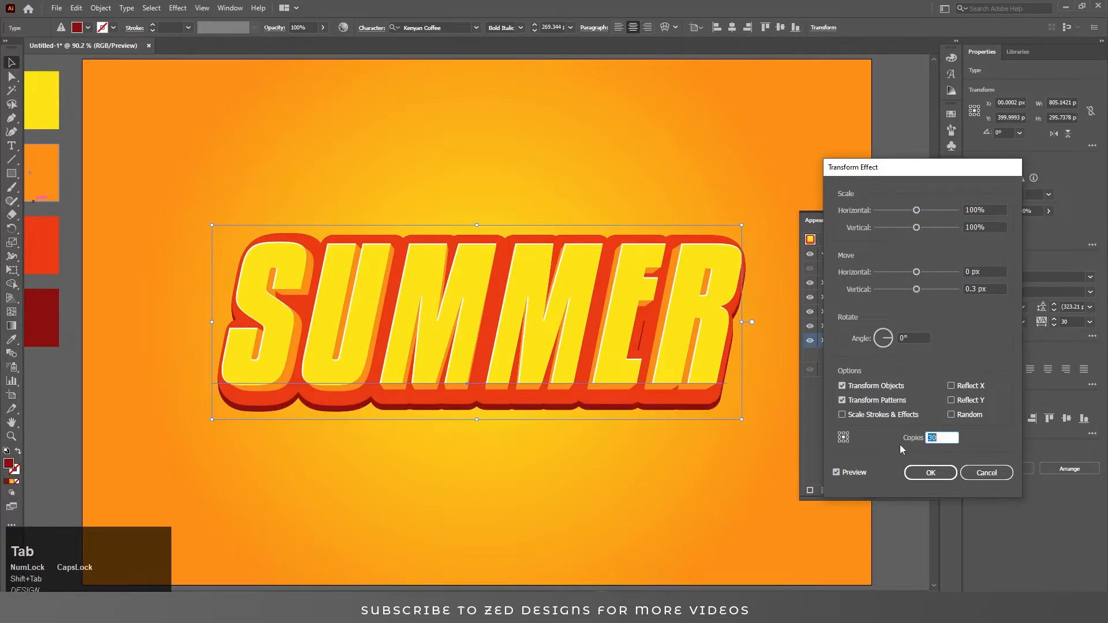
type("35")
key("Tab")
key("shift+Tab")
type("40")
key("Tab")
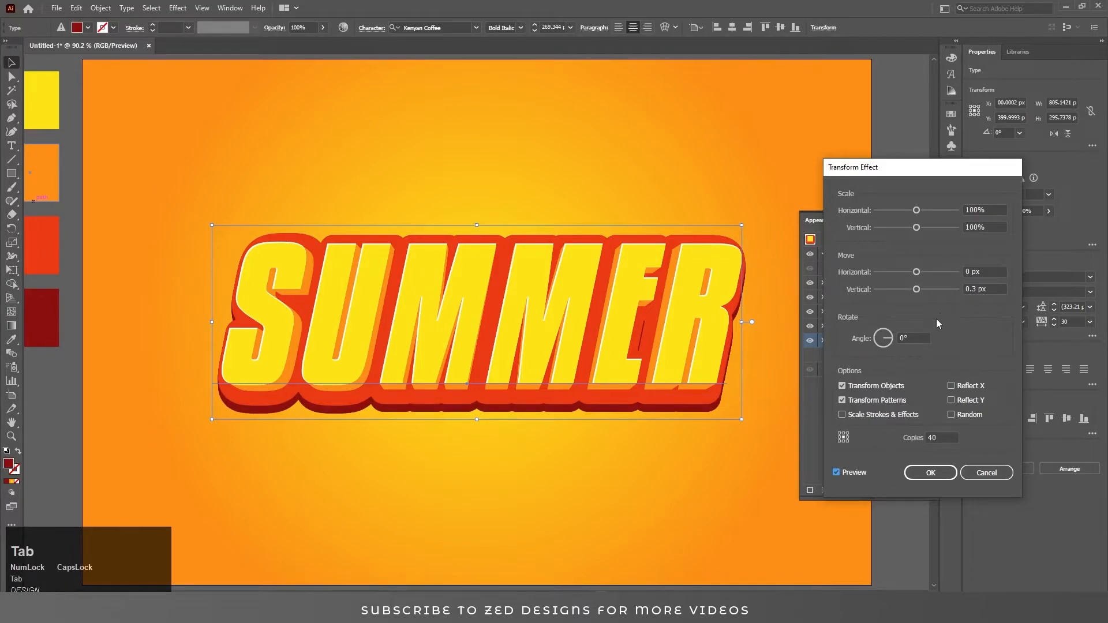
Step: Set the dark red fill's horizontal scale to 99.85% and apply the Transform effect
left_click(976, 210)
type("99.8")
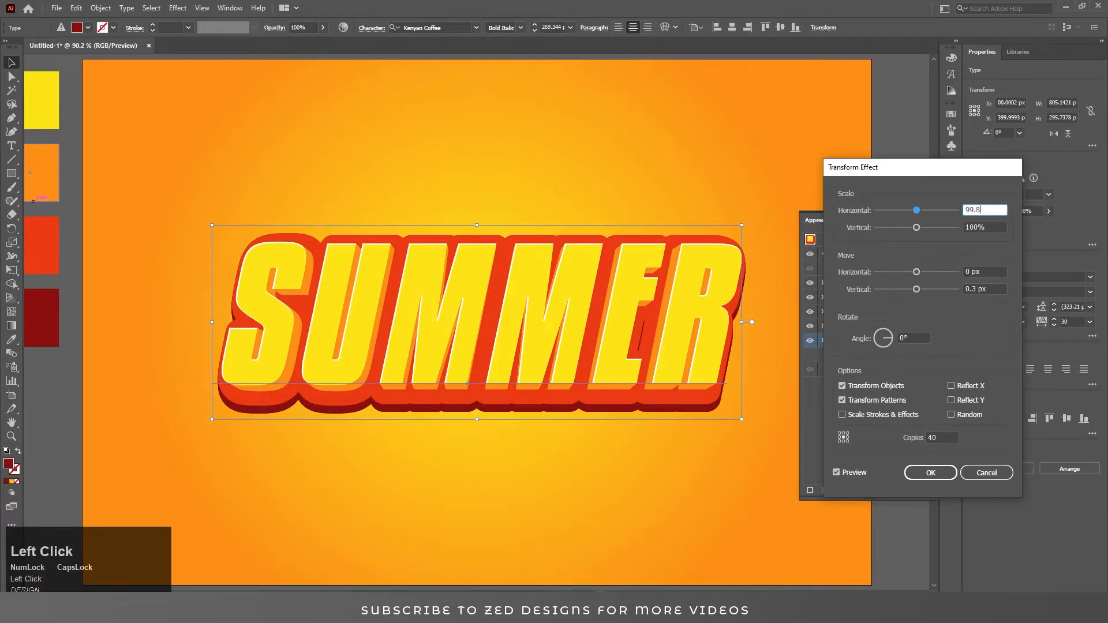
type("5")
key("Tab")
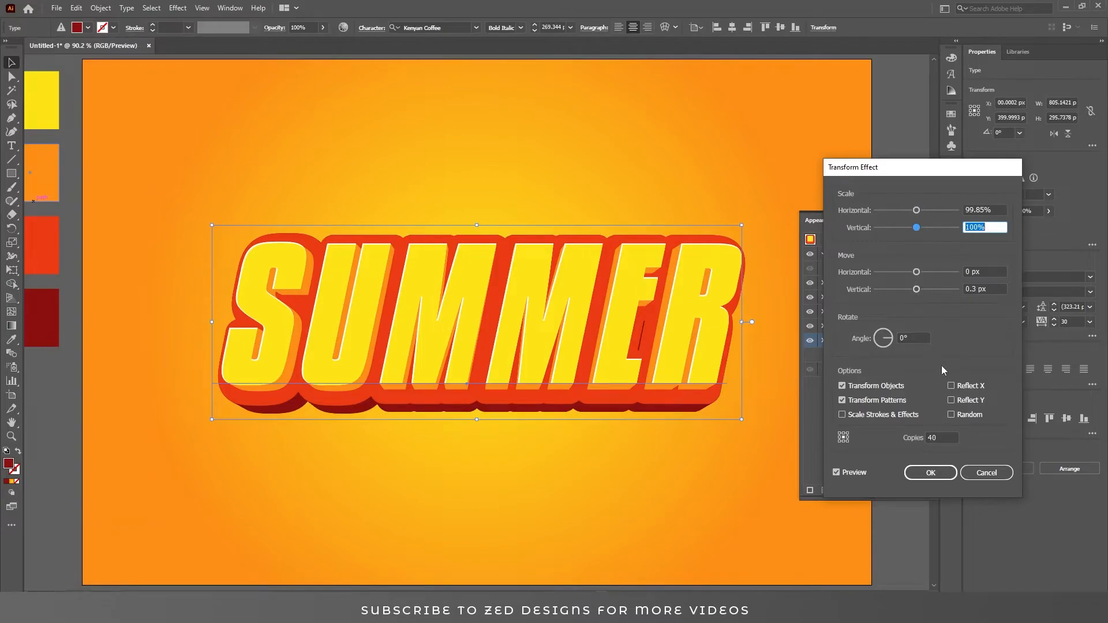
left_click(931, 473)
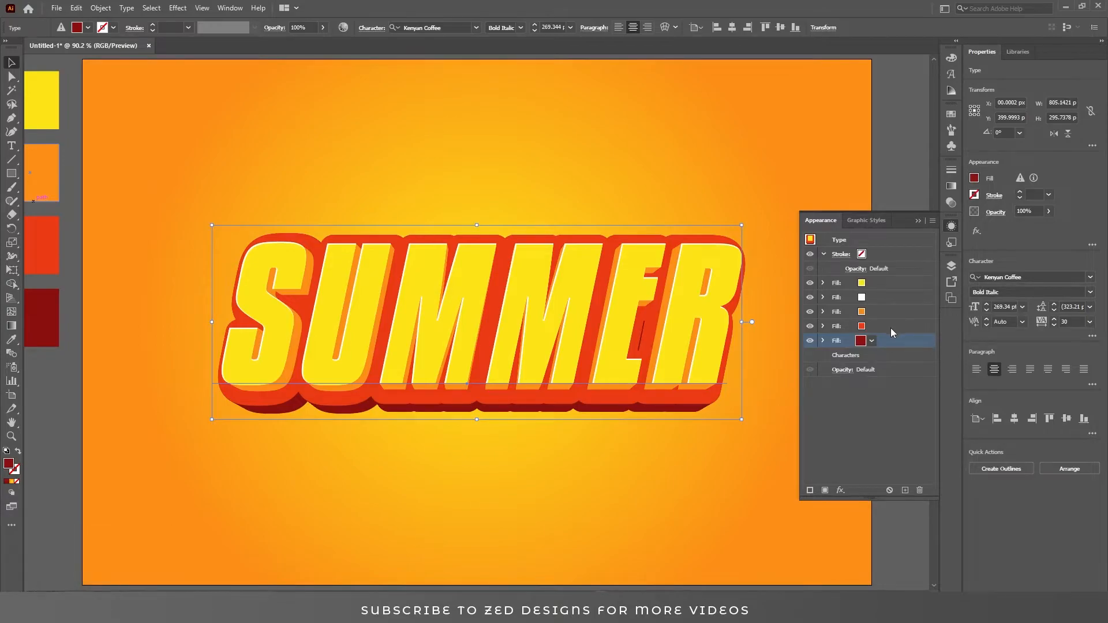
Step: Duplicate the red fill and delete the Offset Path effect from the upper copy
left_click(892, 329)
left_click(905, 490)
left_click(824, 326)
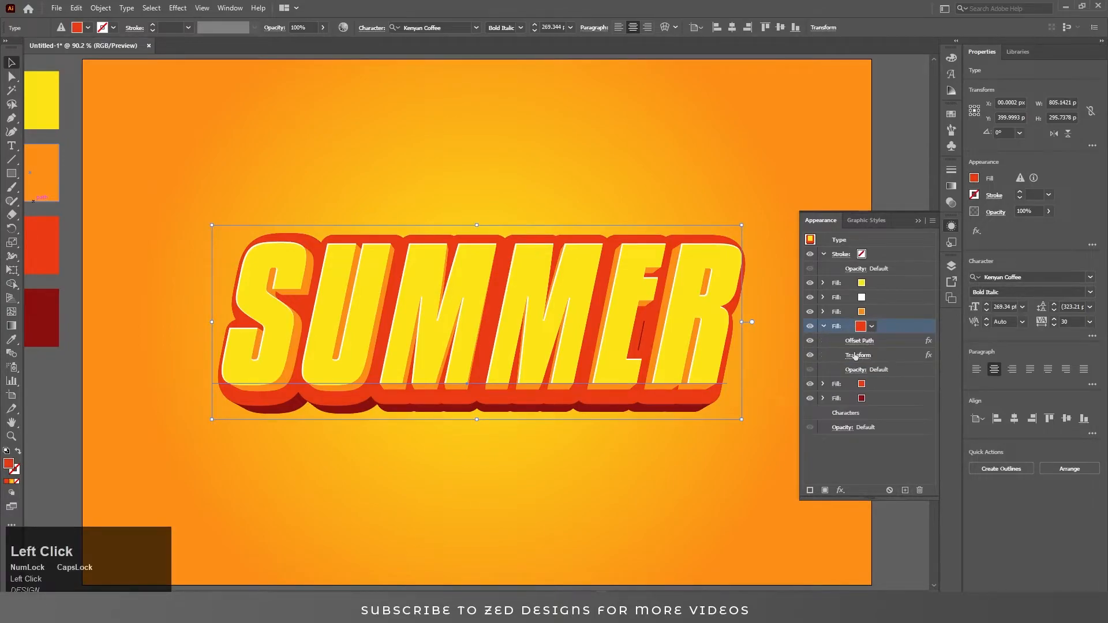
left_click(891, 342)
left_click(919, 491)
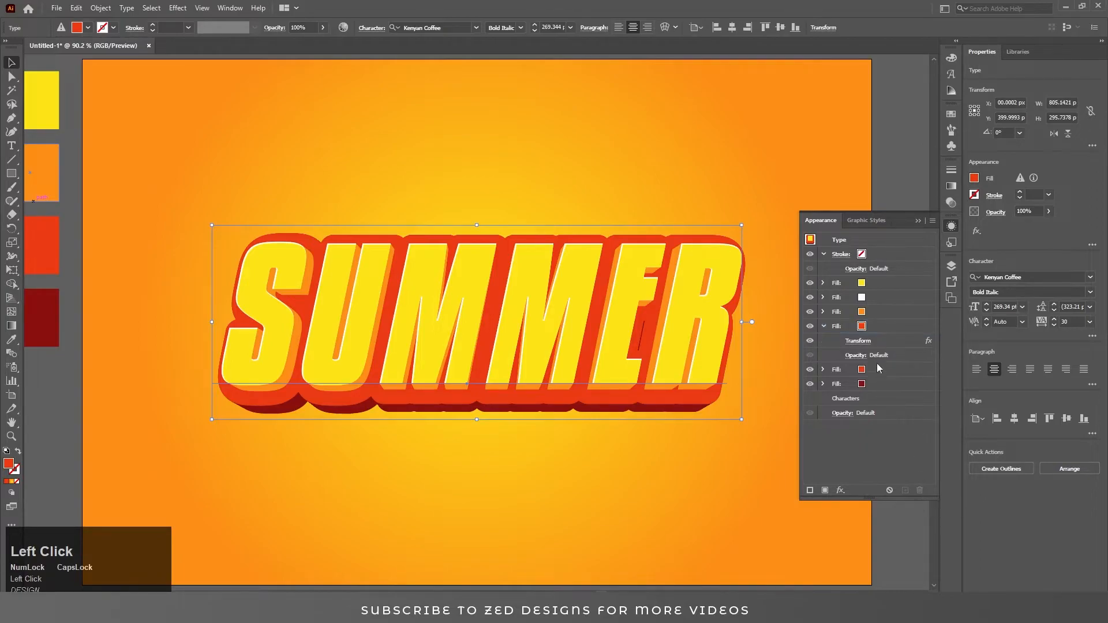
Step: Recolour the upper red fill copy with the black swatch
left_click(857, 329)
left_click(861, 326)
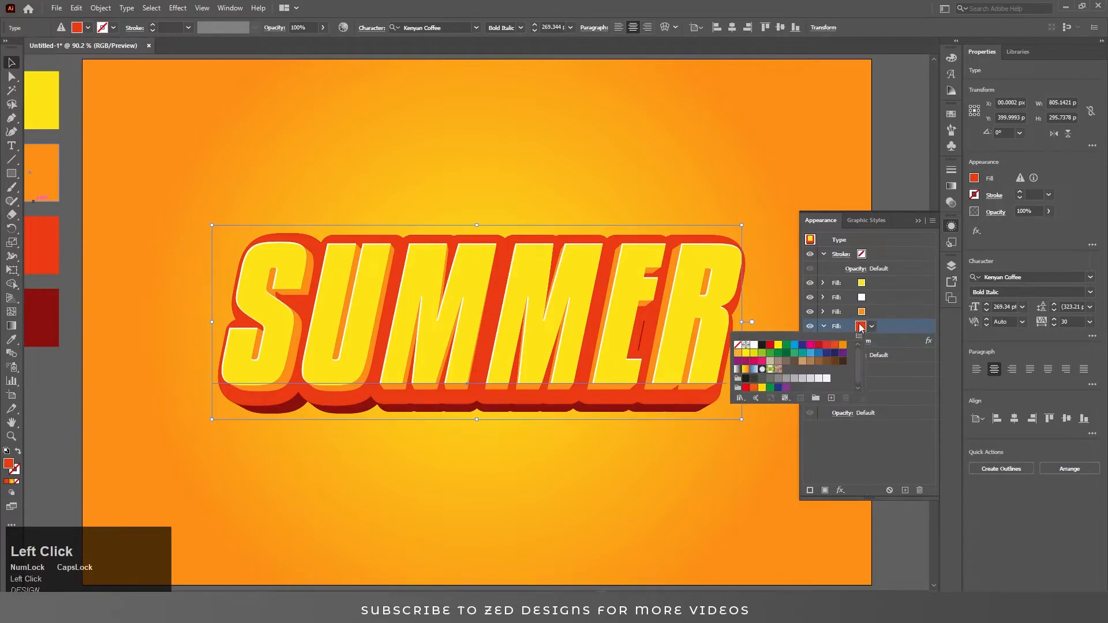
left_click(762, 345)
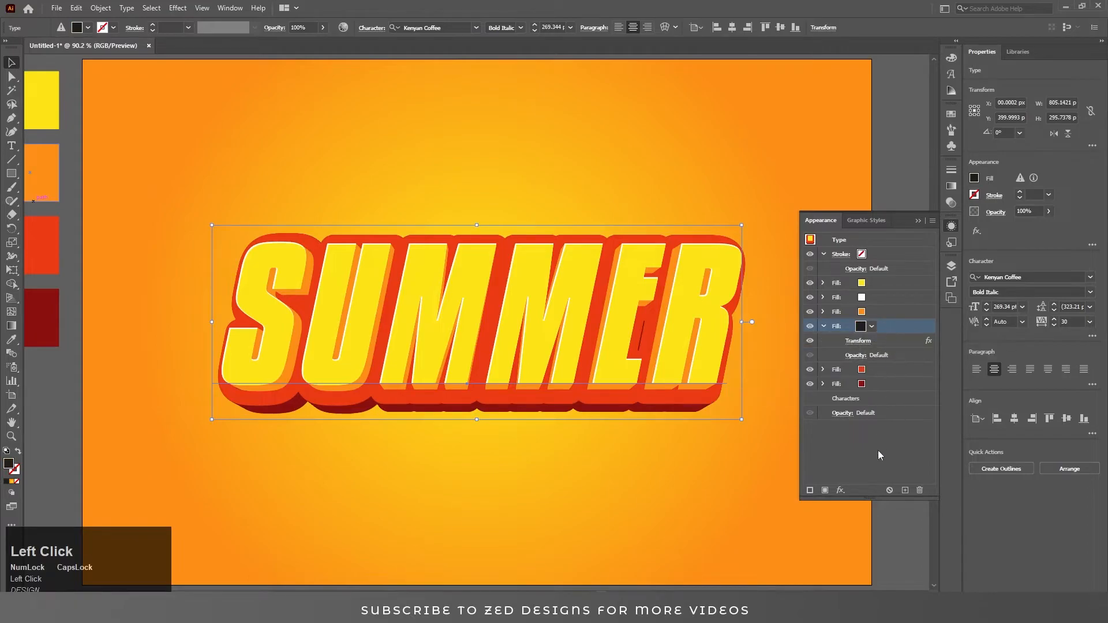
Step: Edit the black fill's Transform effect to a 13 px vertical move and 94% horizontal scale
left_click(859, 340)
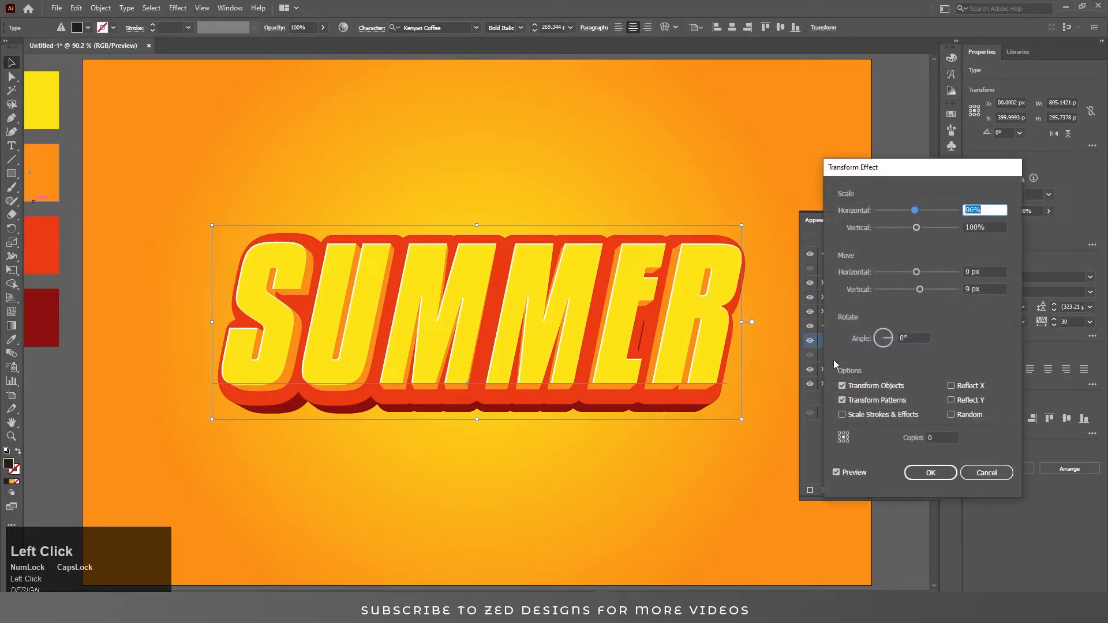
left_click(933, 436)
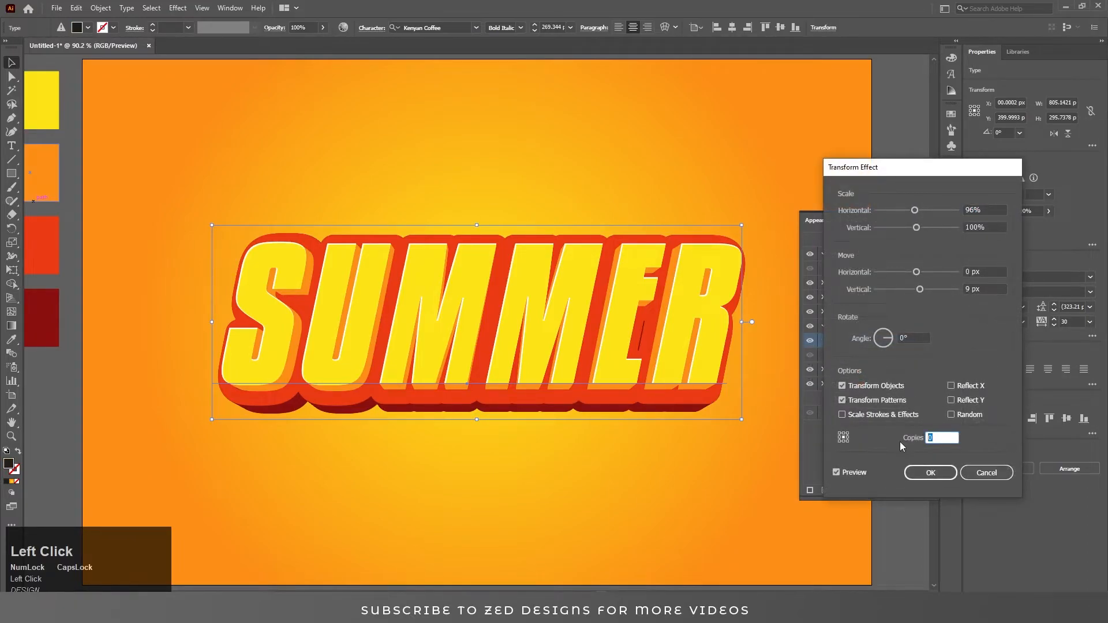
left_click(970, 289)
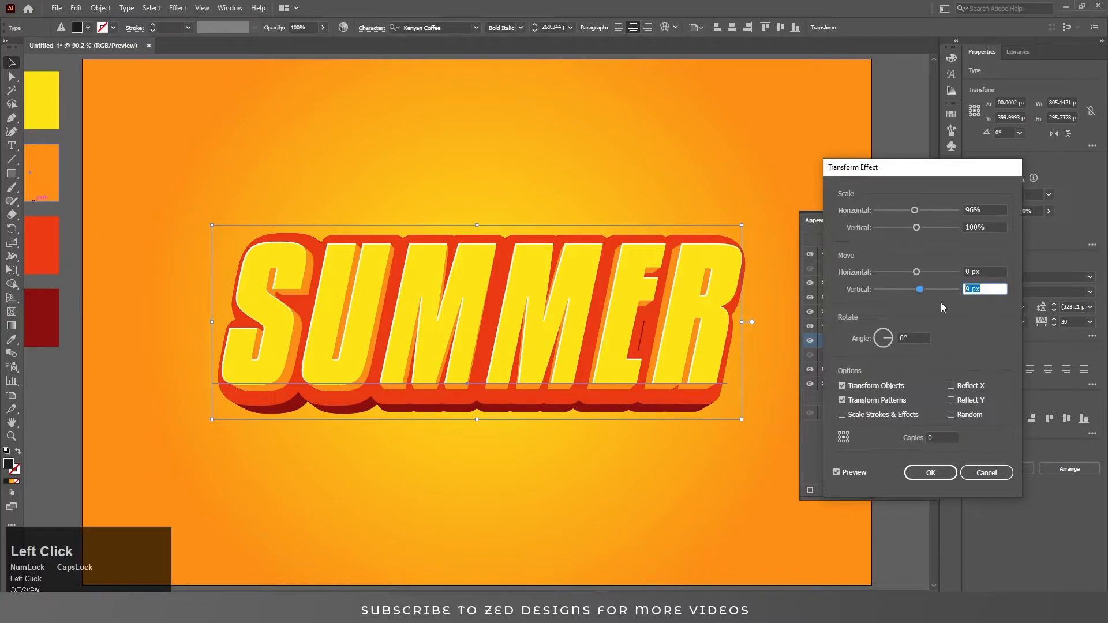
type("13")
key("Tab")
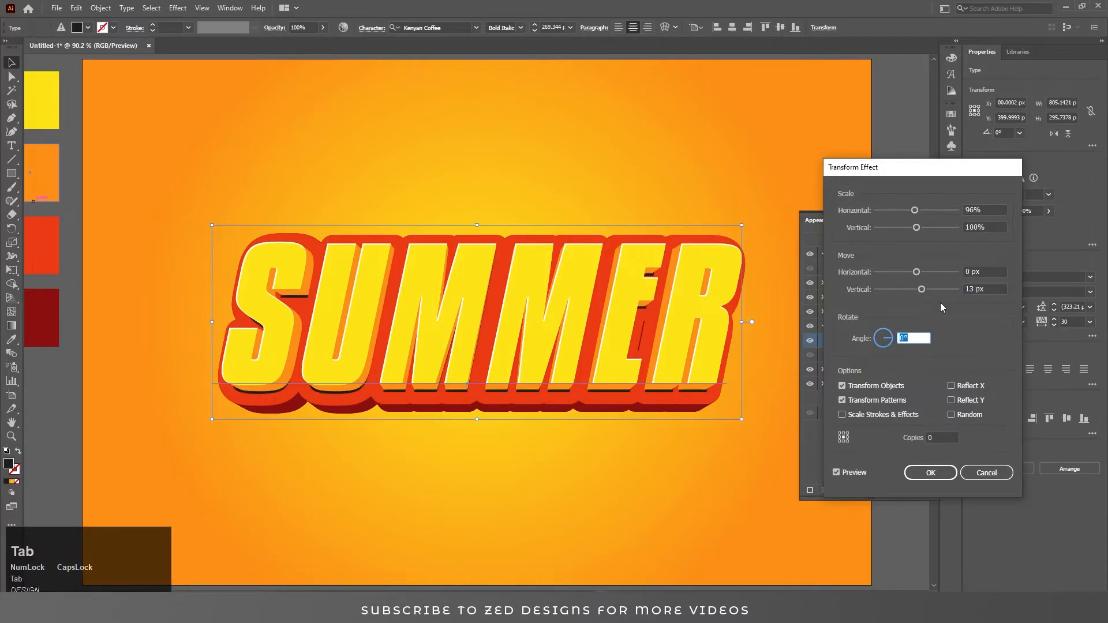
left_click(981, 210)
type("94")
key("Tab")
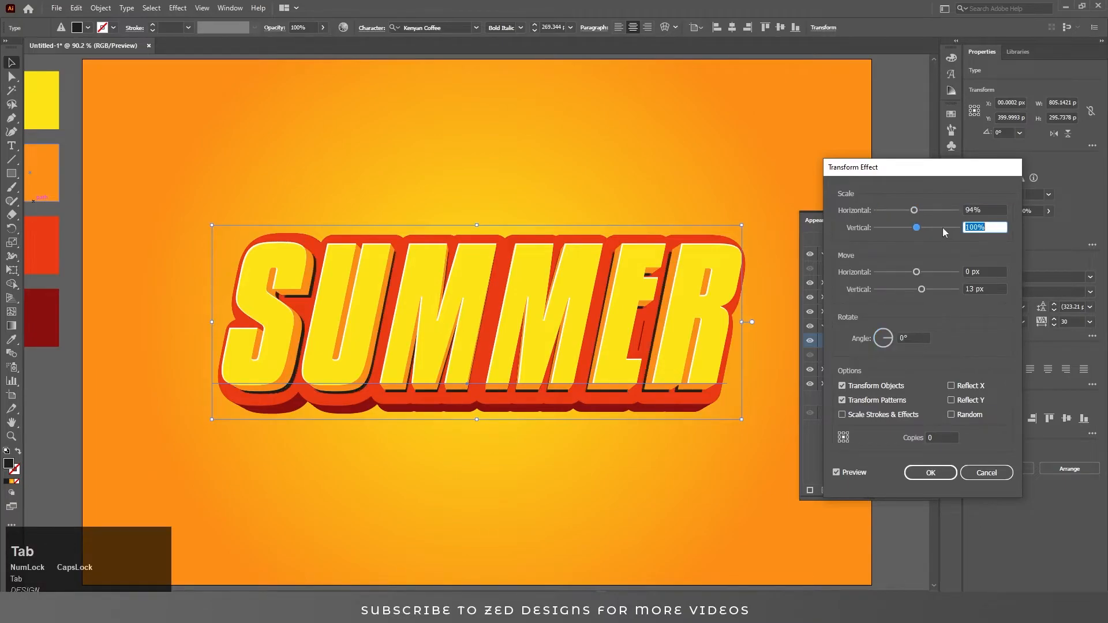
left_click(930, 472)
Step: Apply a Gaussian Blur with a 20-pixel radius to the black fill
left_click(838, 331)
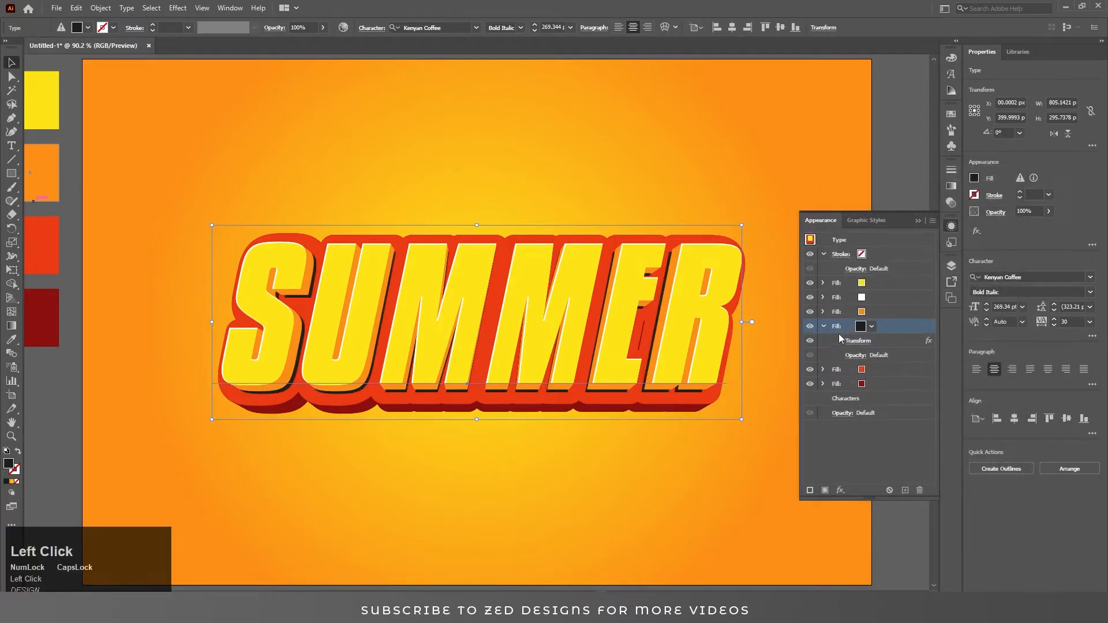
left_click(841, 490)
mouse_move(884, 386)
left_click(981, 387)
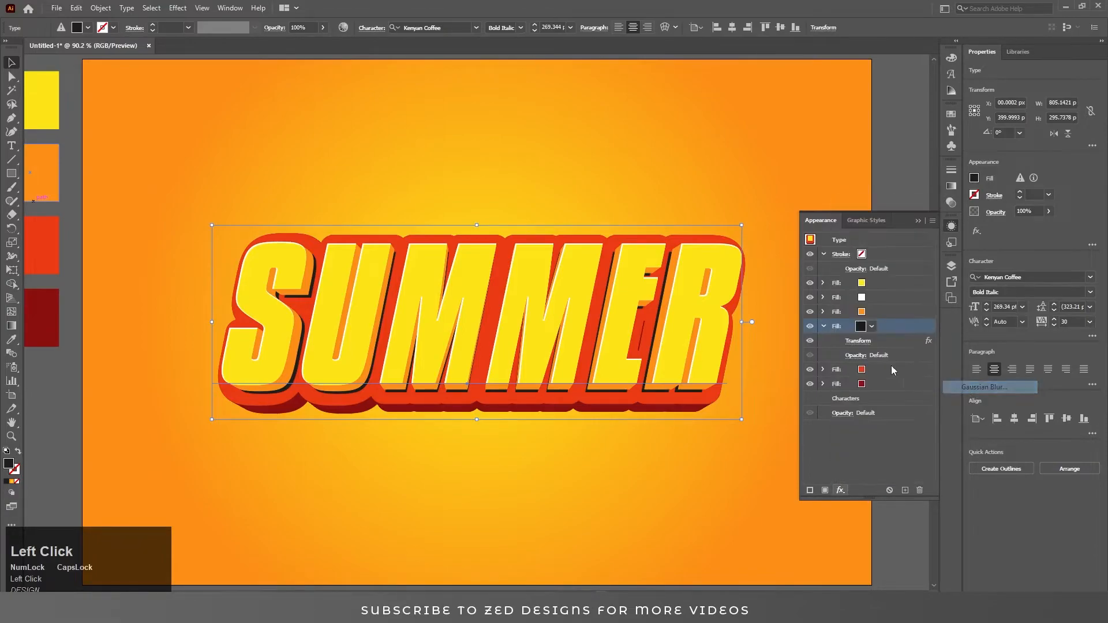
type("20")
key("Tab")
left_click(545, 317)
left_click(875, 330)
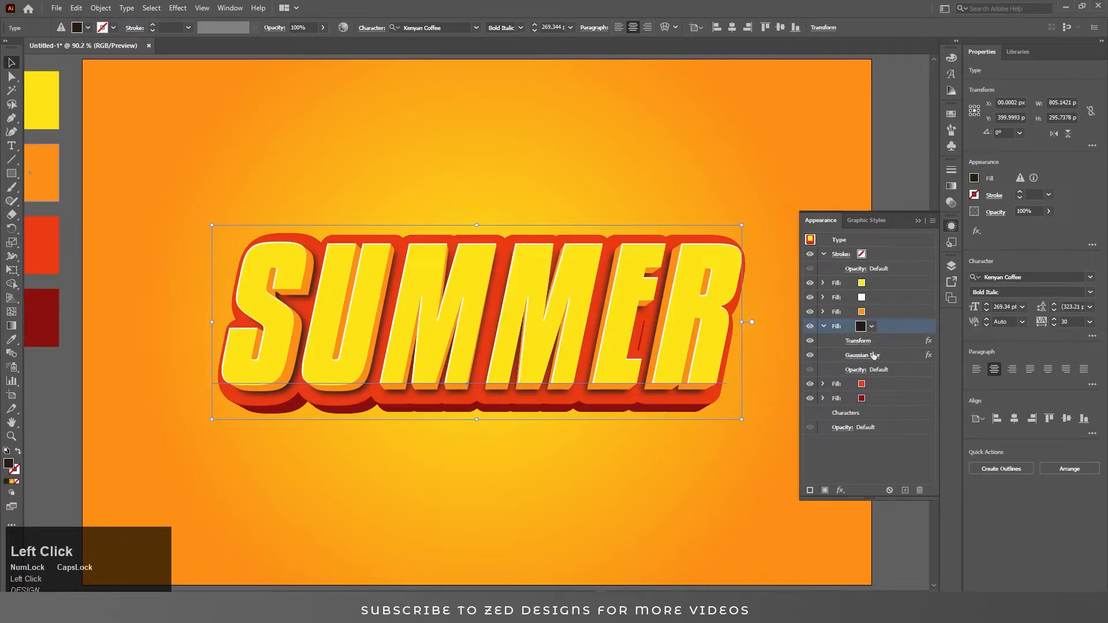
Step: Set the black fill's blending mode to Multiply and its Gaussian Blur radius to 23 pixels
left_click(856, 369)
left_click(769, 393)
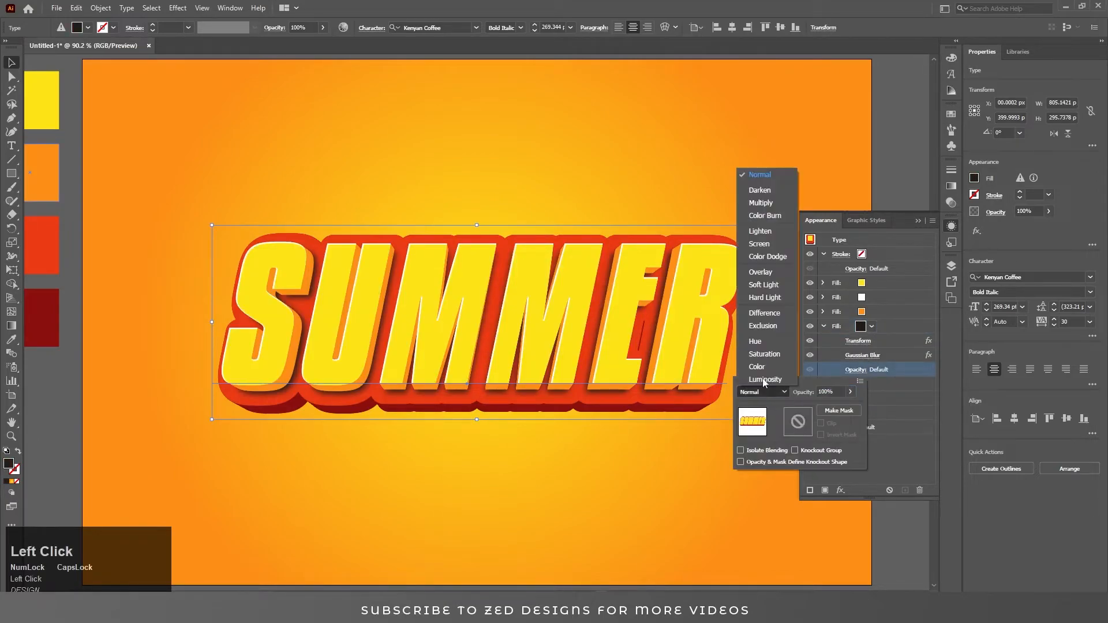
left_click(762, 203)
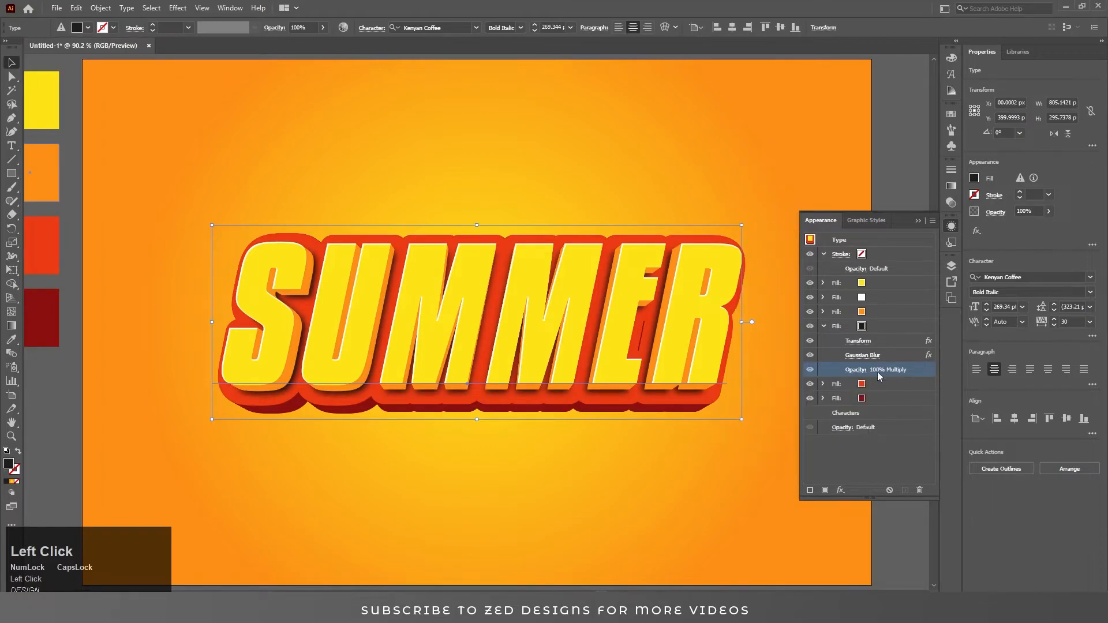
left_click(860, 356)
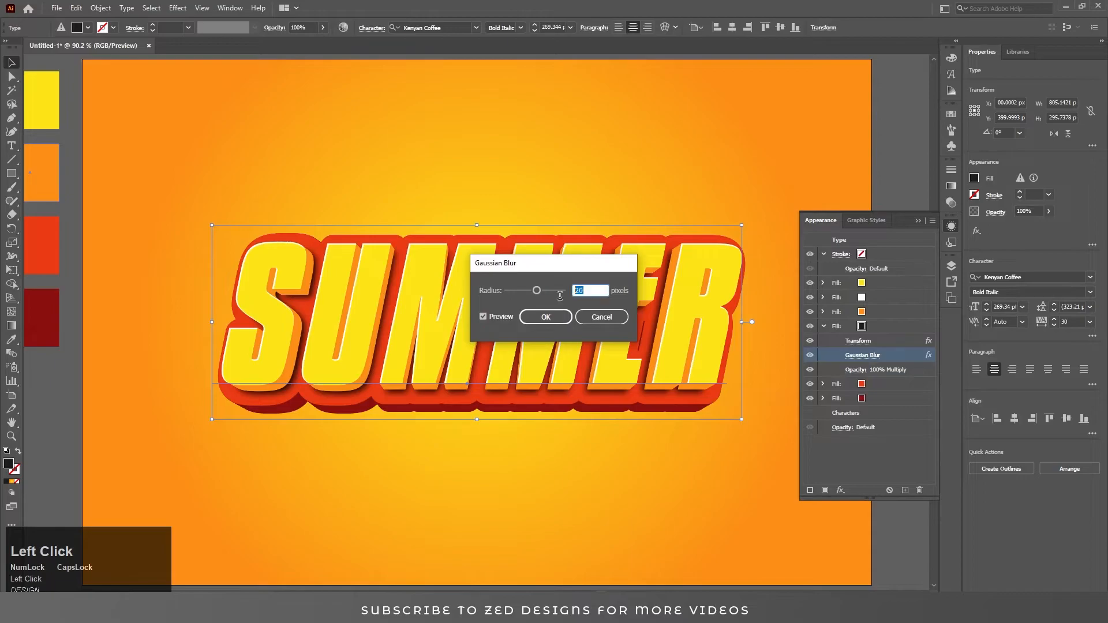
key("Tab")
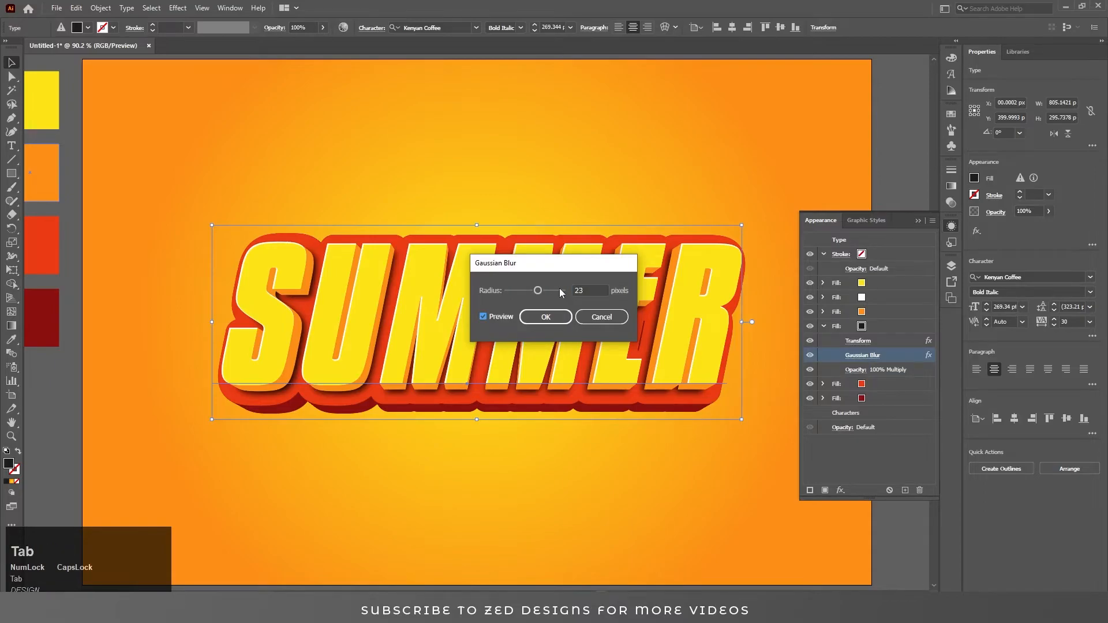
left_click(542, 318)
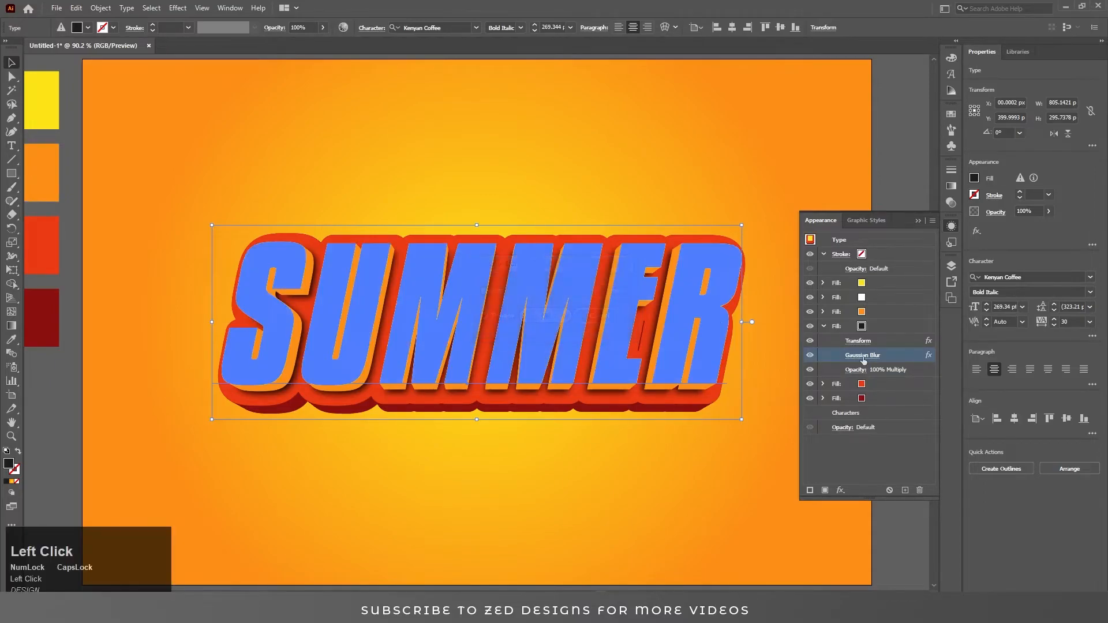
Step: Duplicate the dark red fill and recolour the lower copy black
left_click(896, 327)
left_click(829, 328)
left_click(888, 356)
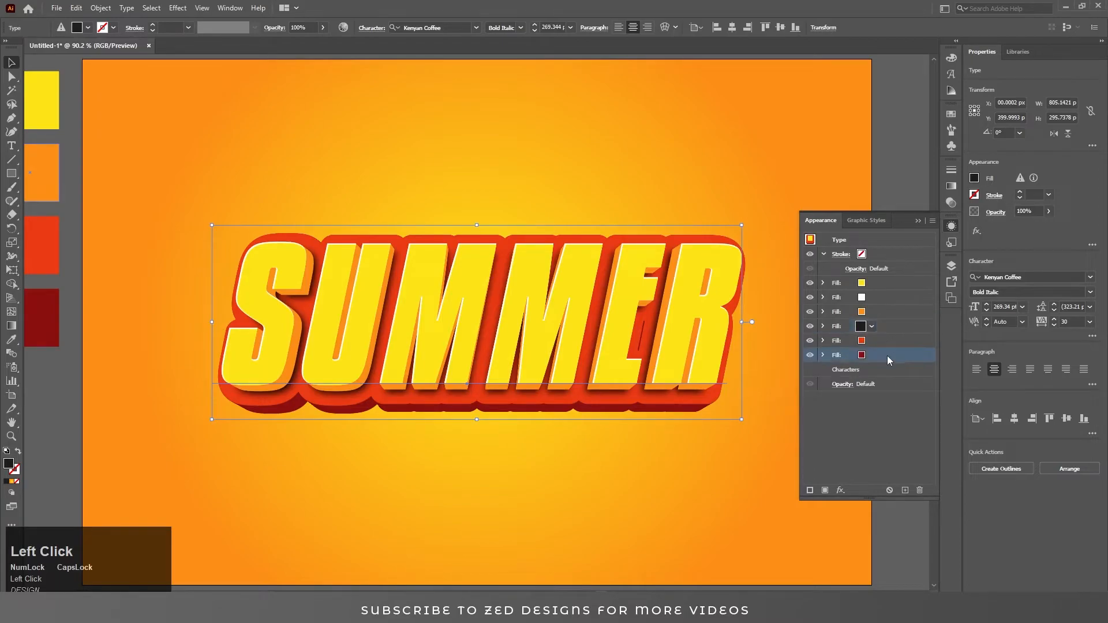
left_click(906, 492)
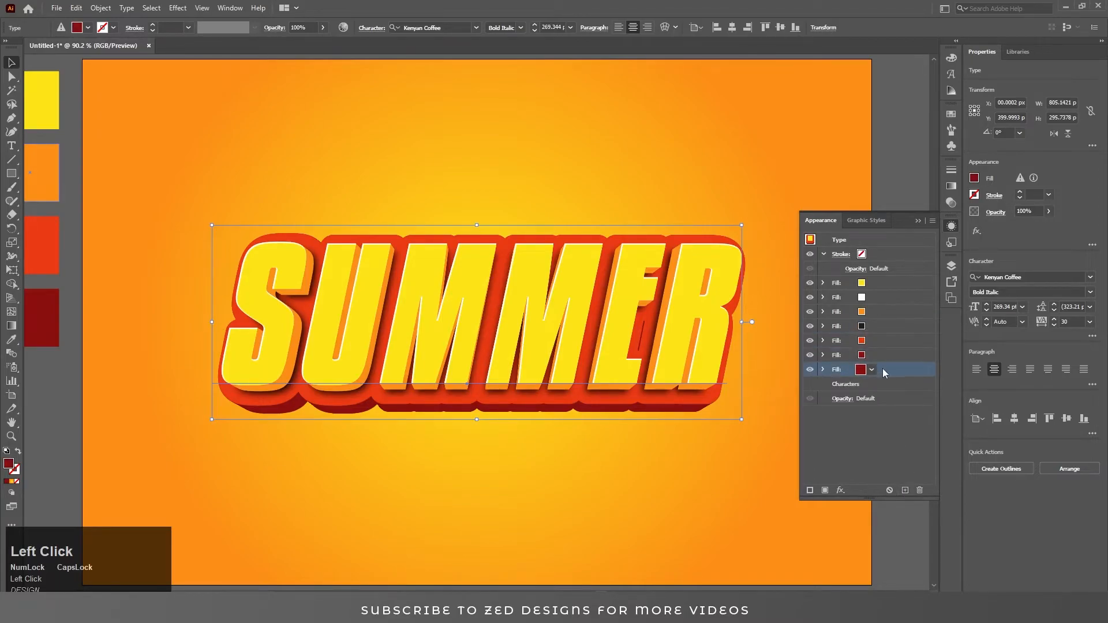
left_click(872, 369)
left_click(773, 390)
left_click(824, 369)
Step: Set the second Transform effect of the lowest black fill to 50 copies
left_click(861, 412)
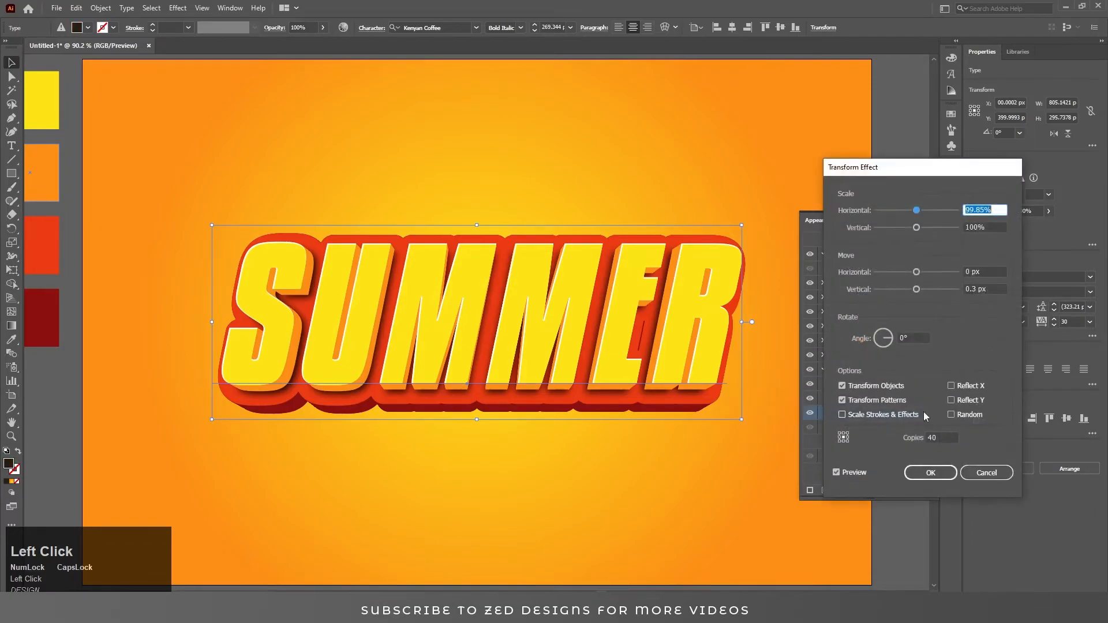
double_click(940, 438)
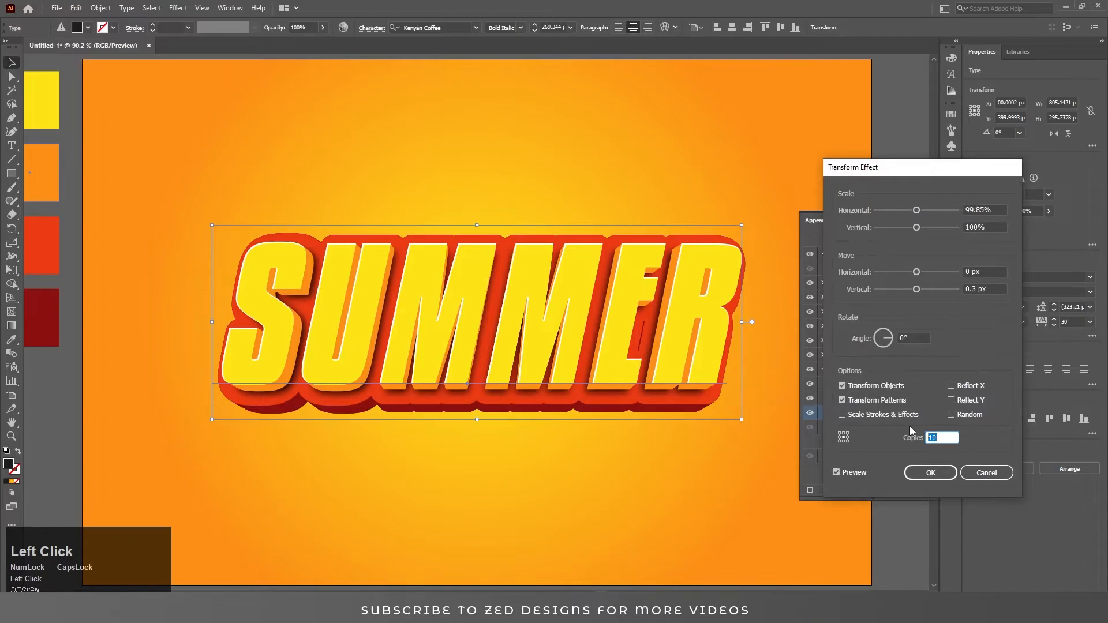
key("Tab")
key("shift+Tab")
type("50")
left_click(930, 473)
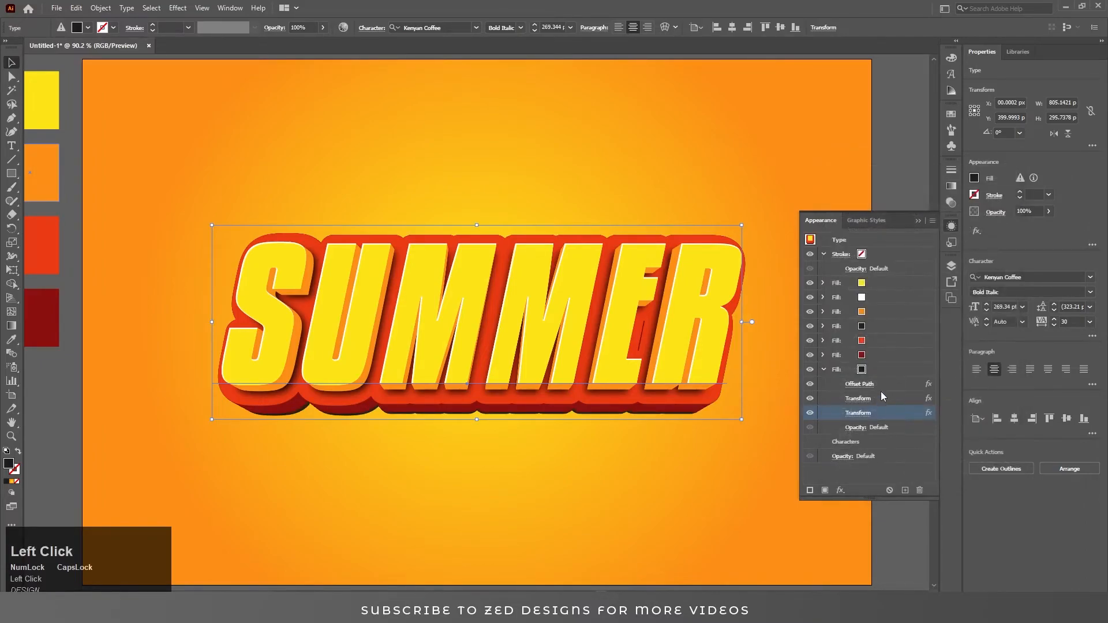
Step: Apply a Gaussian Blur with a 40-pixel radius to the lowest black fill
left_click(882, 373)
left_click(840, 491)
mouse_move(900, 386)
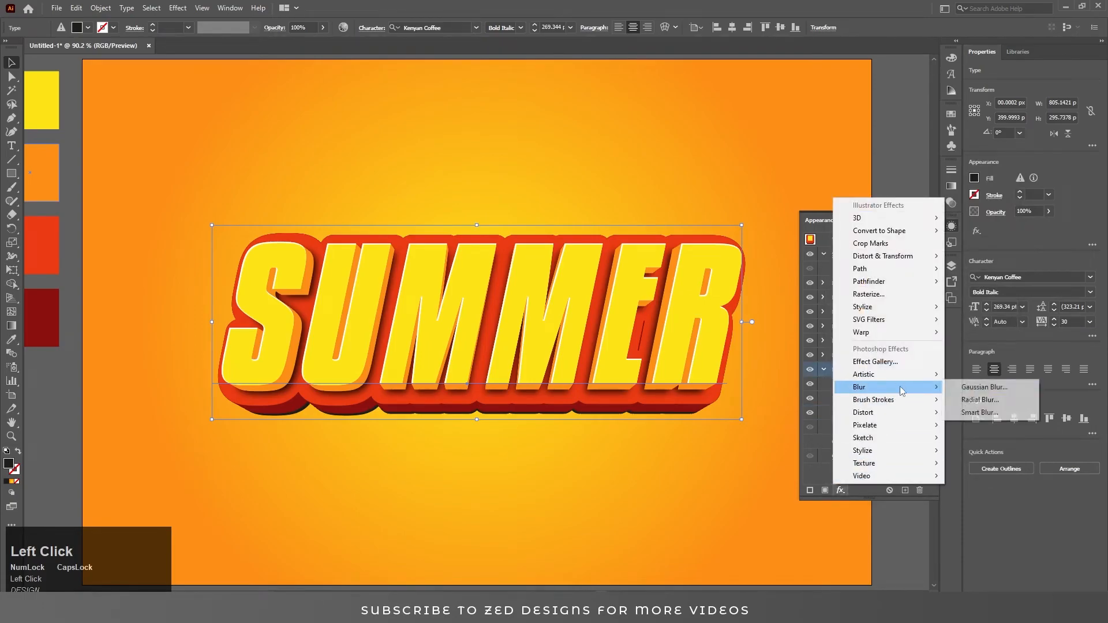
left_click(974, 387)
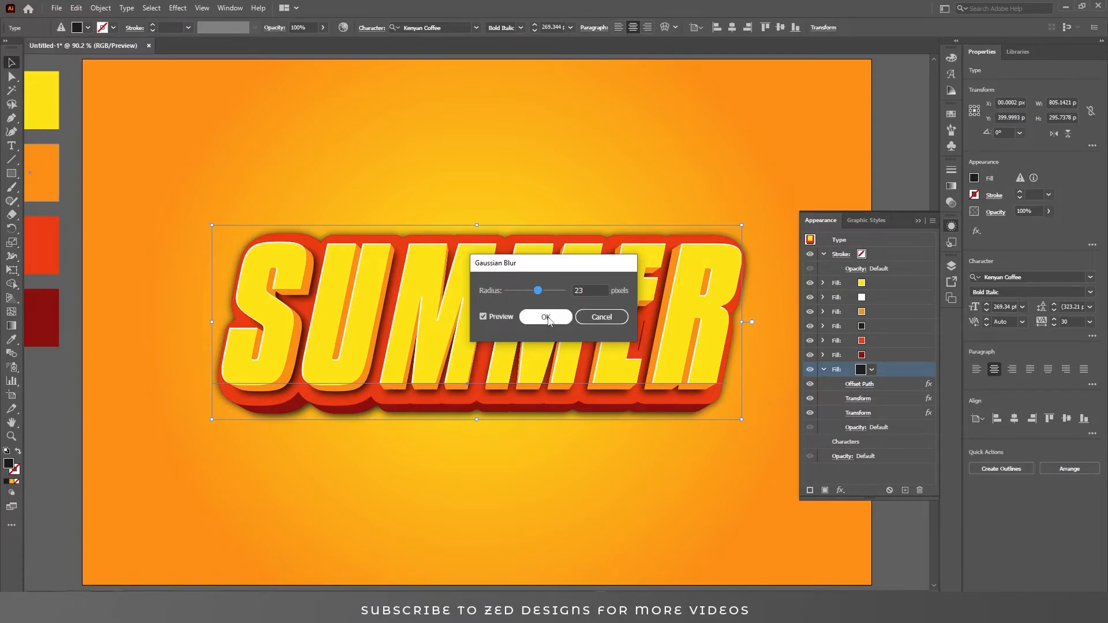
left_click(547, 318)
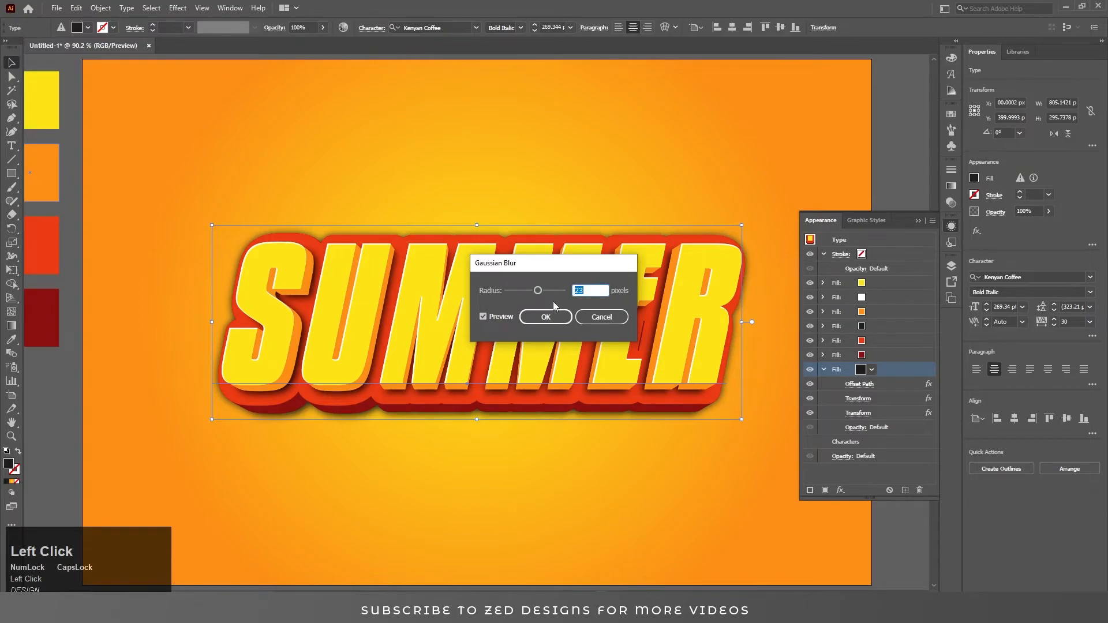
type("40")
key("Tab")
left_click(547, 321)
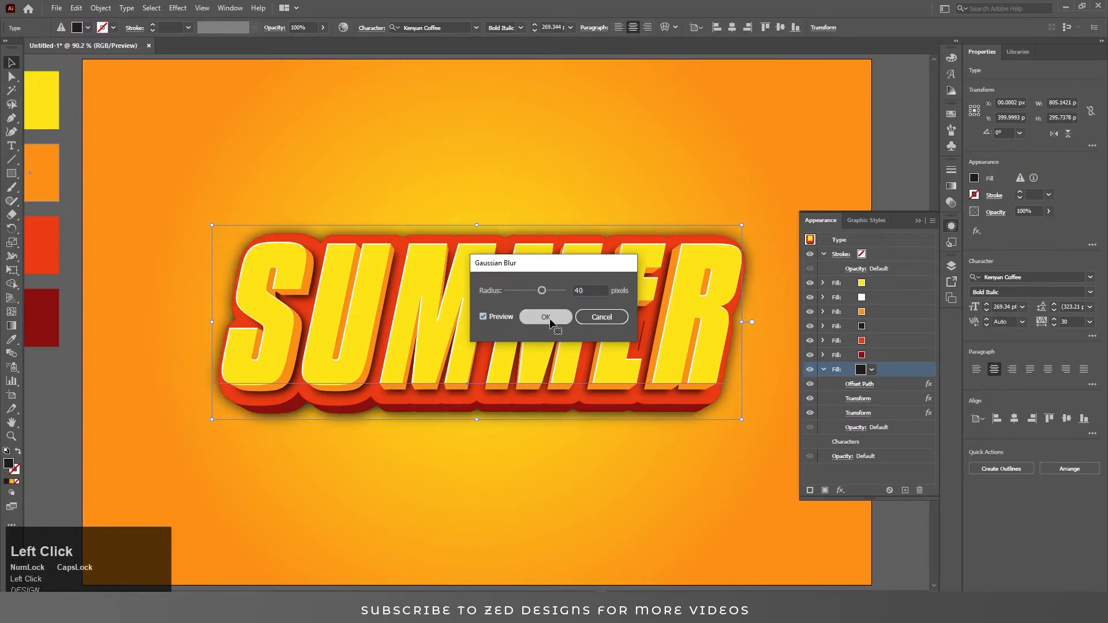
Step: Increase the copies in the lowest black fill's second Transform effect to 60
left_click(864, 414)
left_click_drag(939, 439, 910, 443)
type("60")
key("Tab")
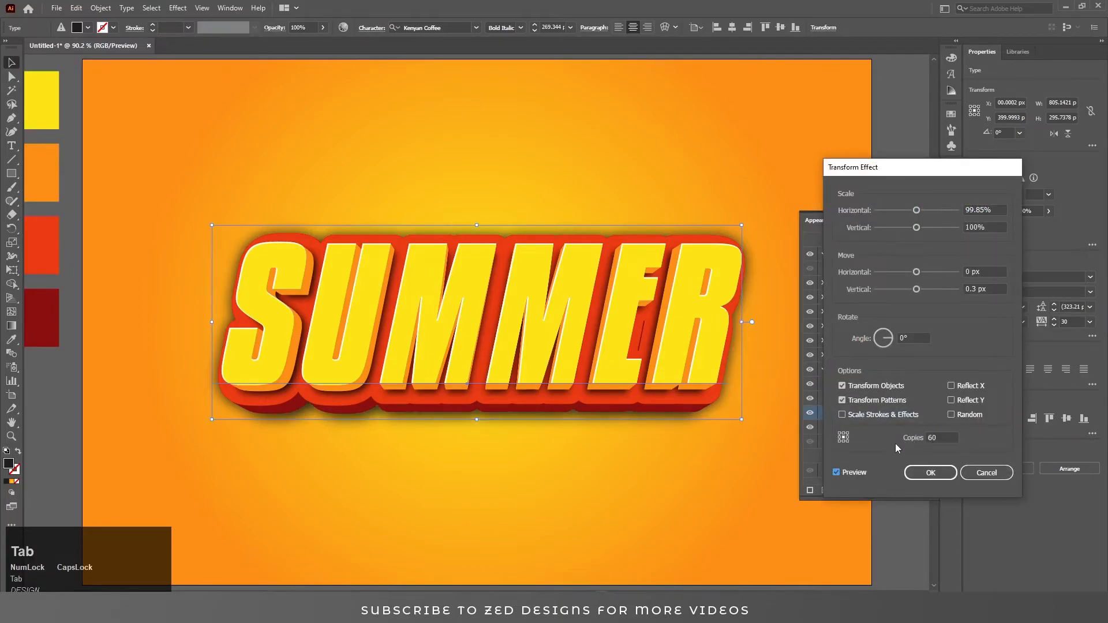
left_click(931, 472)
Step: Duplicate the lowest blurred black fill and select the lower copy
left_click(835, 369)
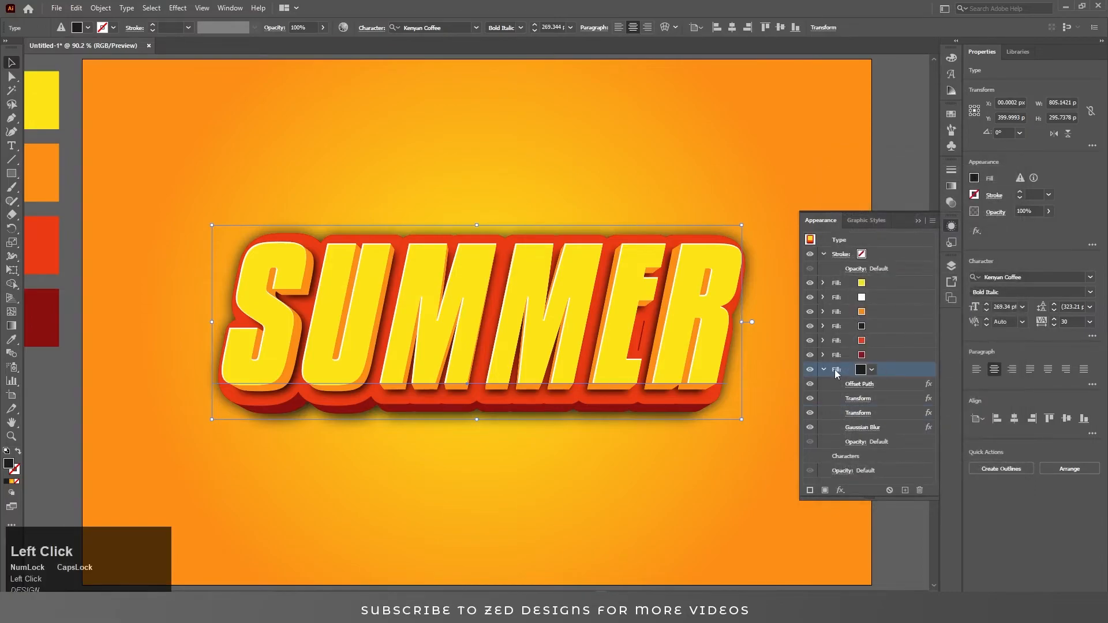
left_click(905, 490)
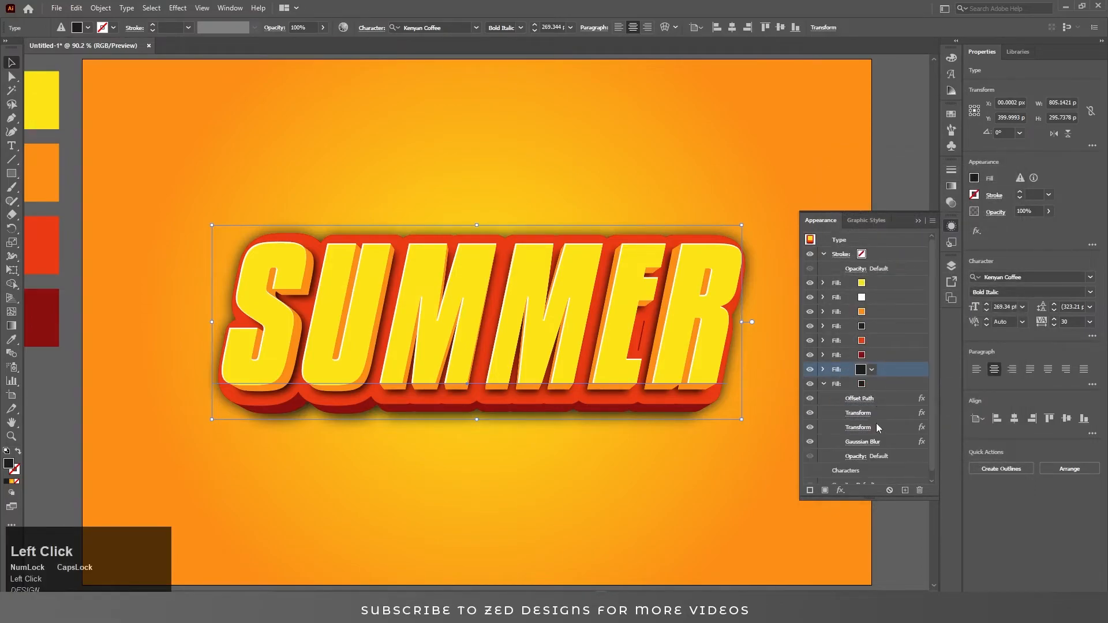
left_click(877, 383)
scroll(891, 418, "down", 1)
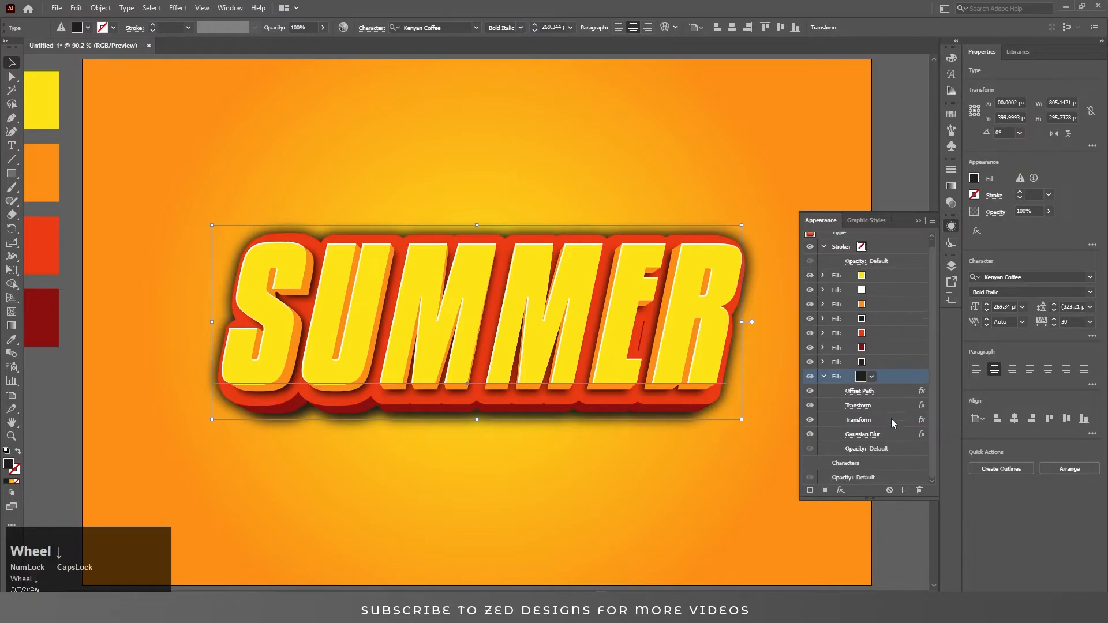
Step: Set the upper of the two lowest blurred black fills to Multiply blending at 40% opacity and collapse its entry
left_click(824, 362)
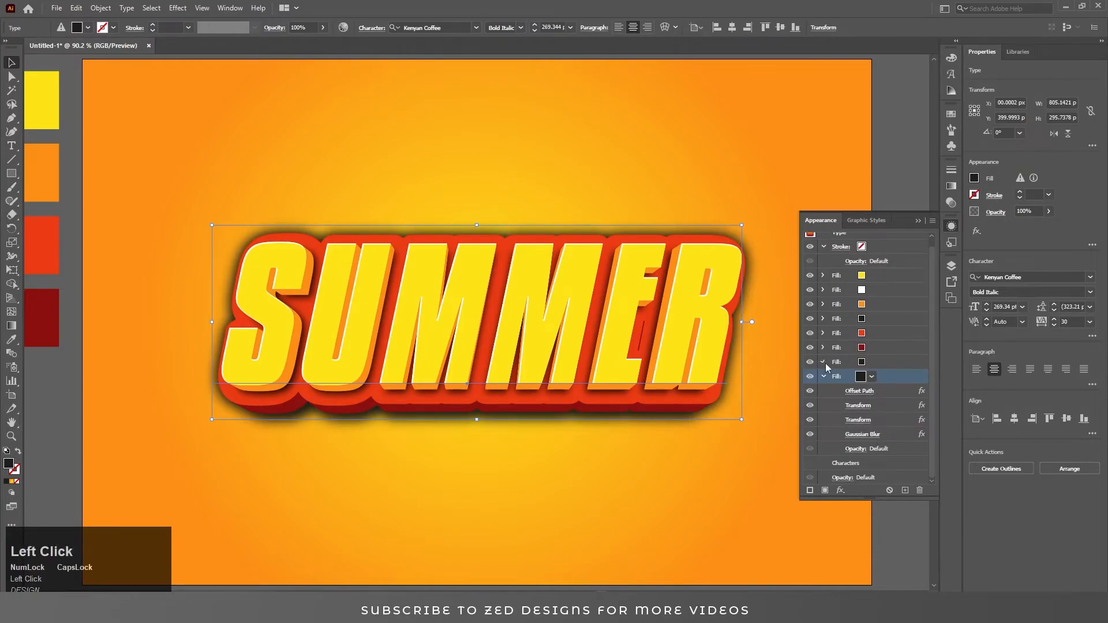
left_click(857, 434)
left_click(767, 457)
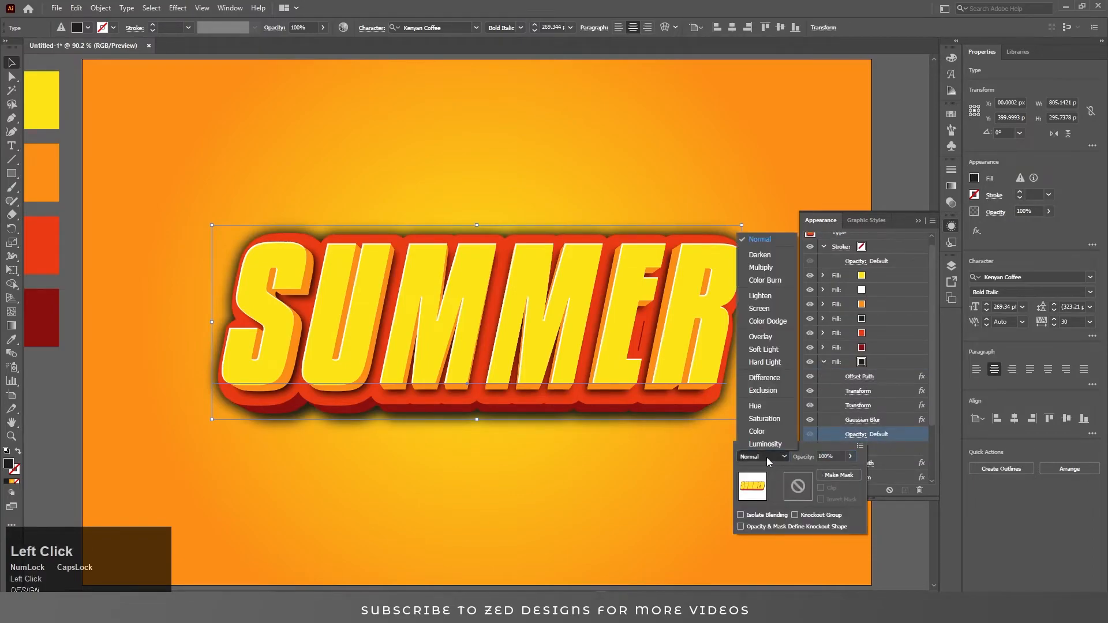
left_click(762, 269)
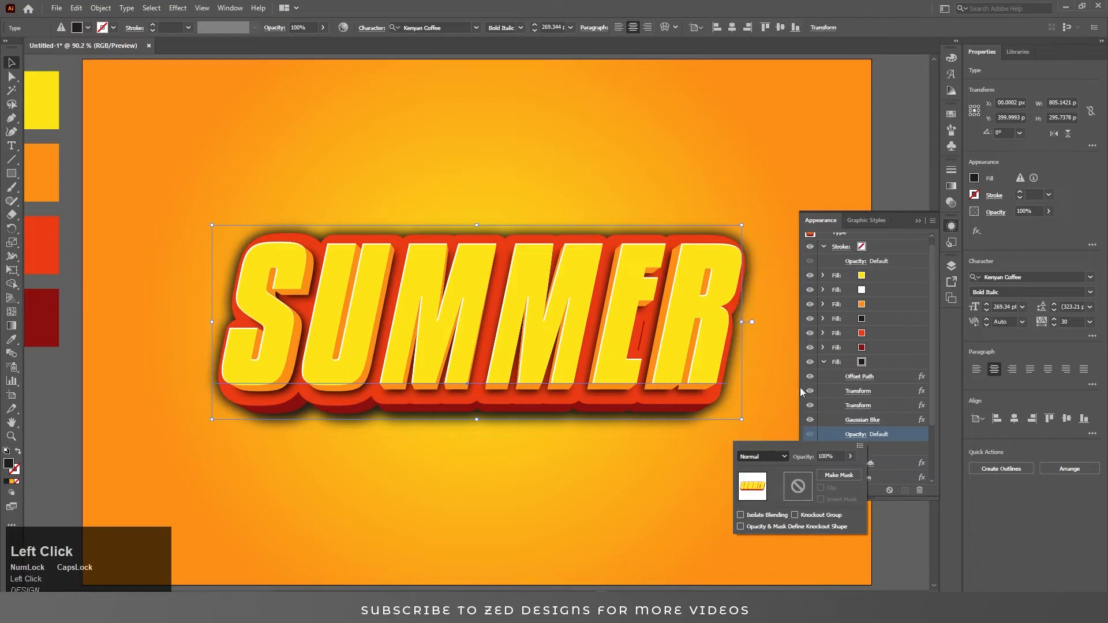
left_click(838, 455)
type("40")
key("Tab")
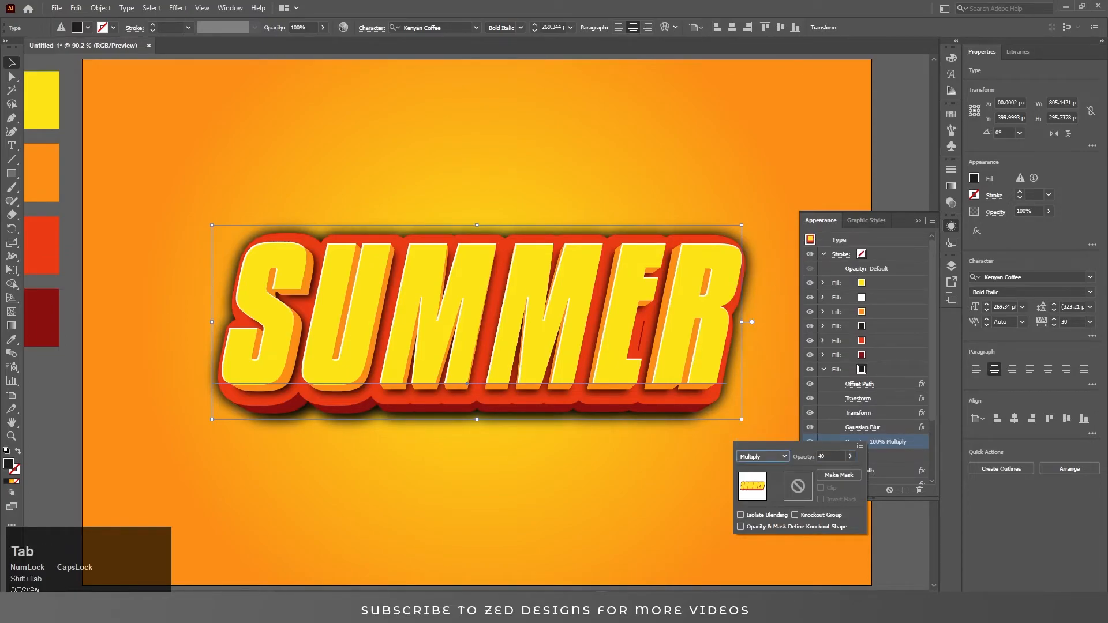
left_click(857, 375)
left_click(881, 370)
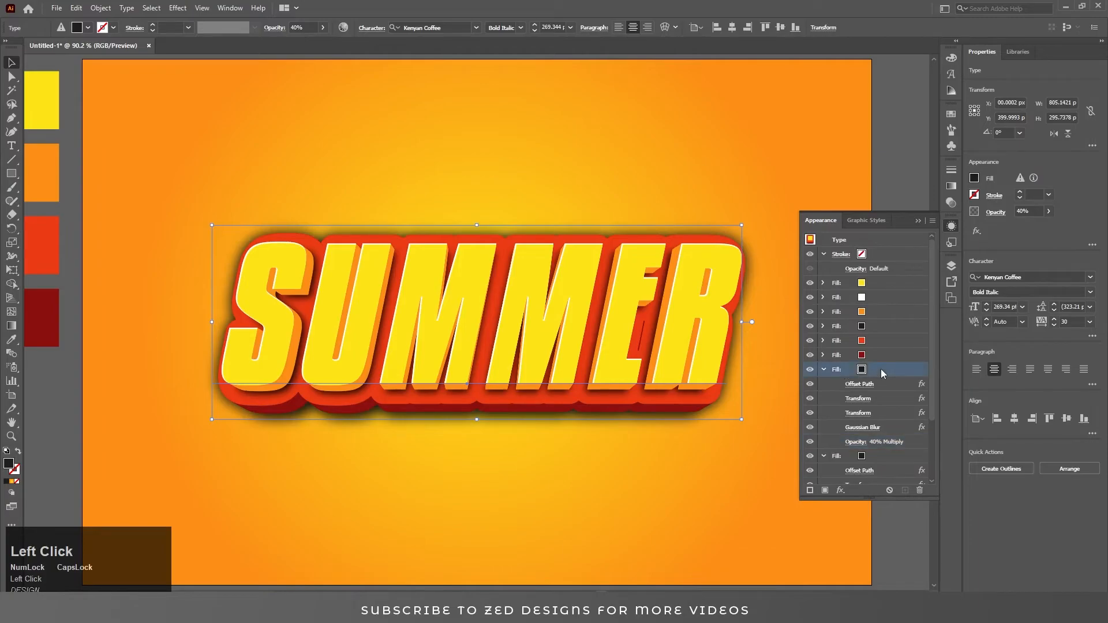
left_click(826, 370)
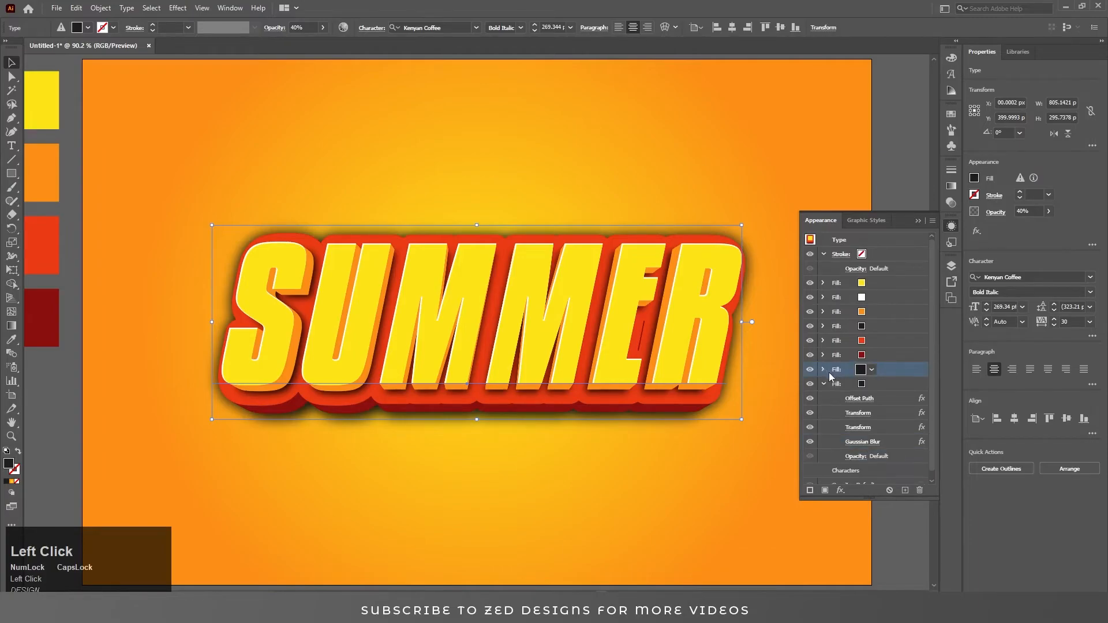
Step: Set the lowest black fill to Multiply blending at 60% opacity
left_click(855, 456)
left_click(769, 478)
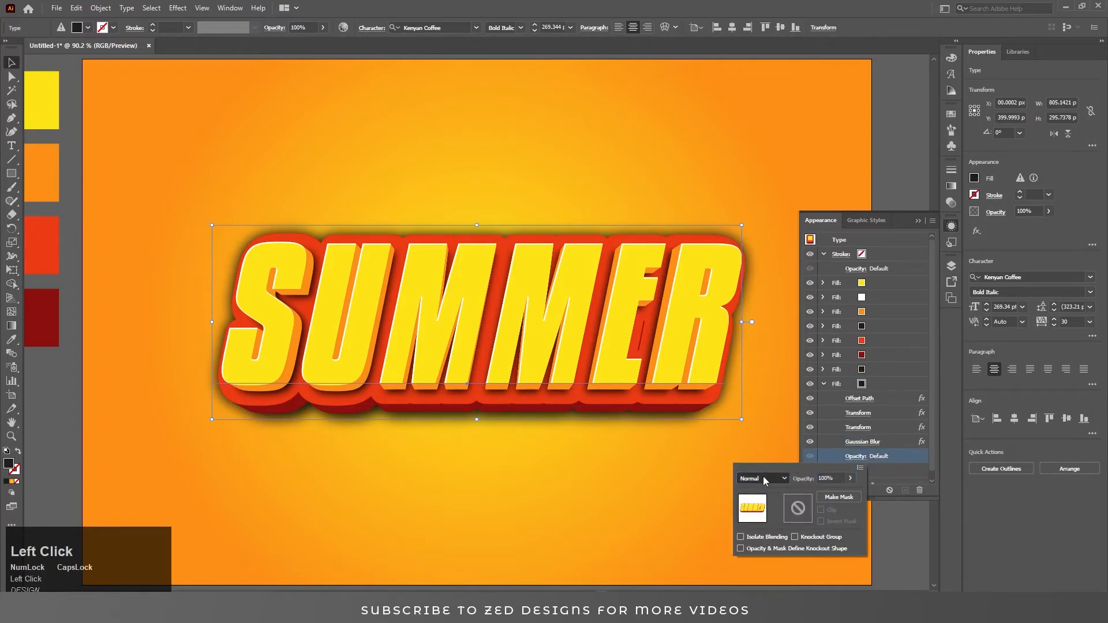
left_click(764, 478)
left_click(768, 290)
left_click(818, 479)
type("6")
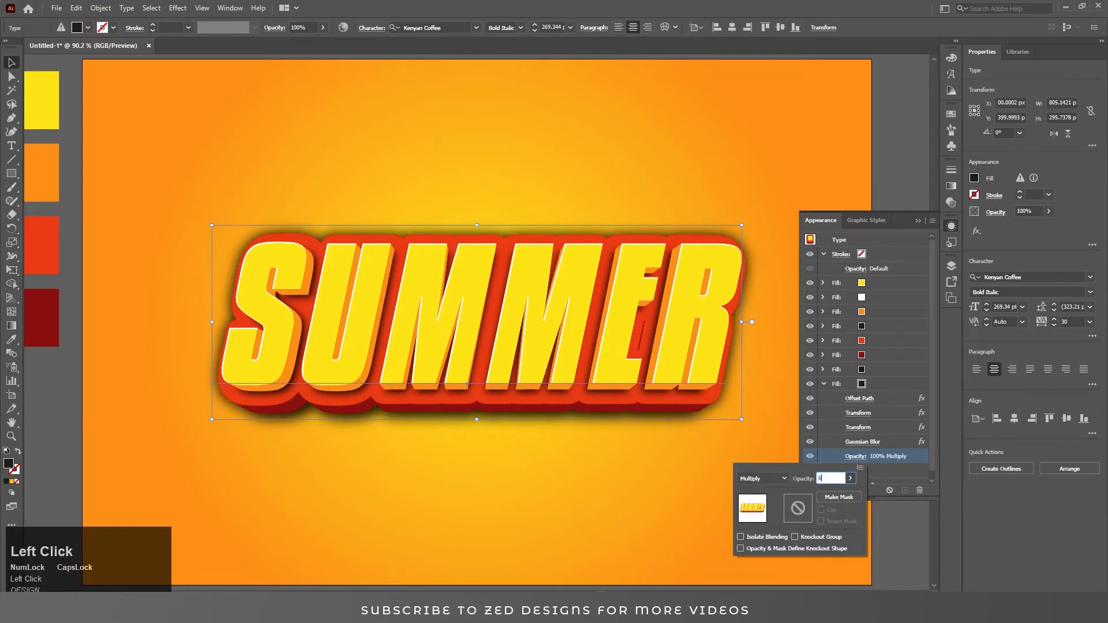
key("Return")
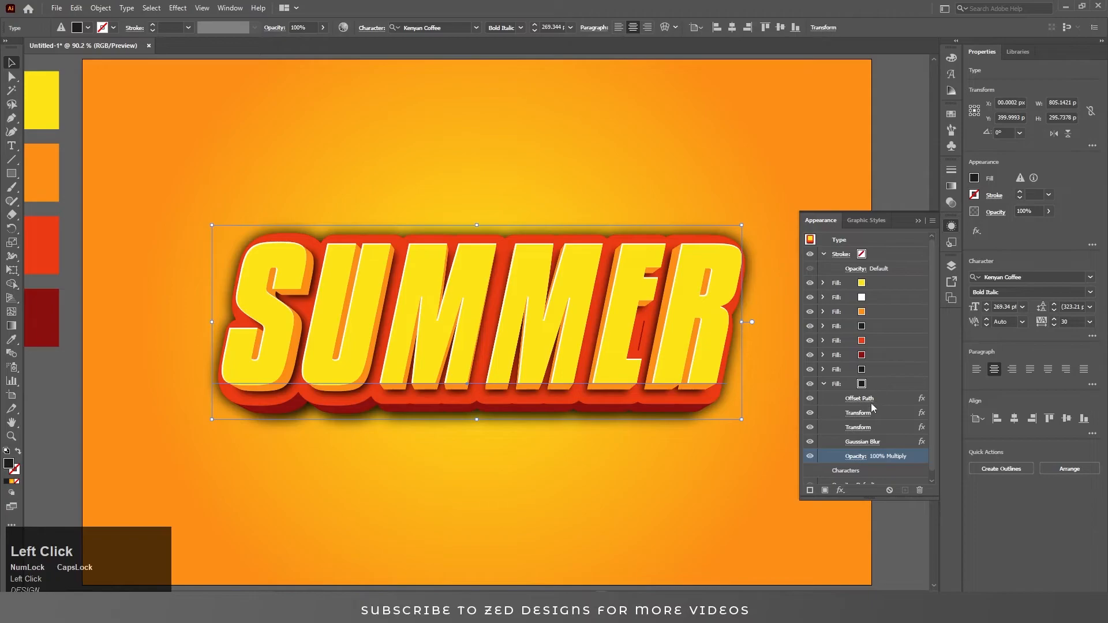
left_click(874, 385)
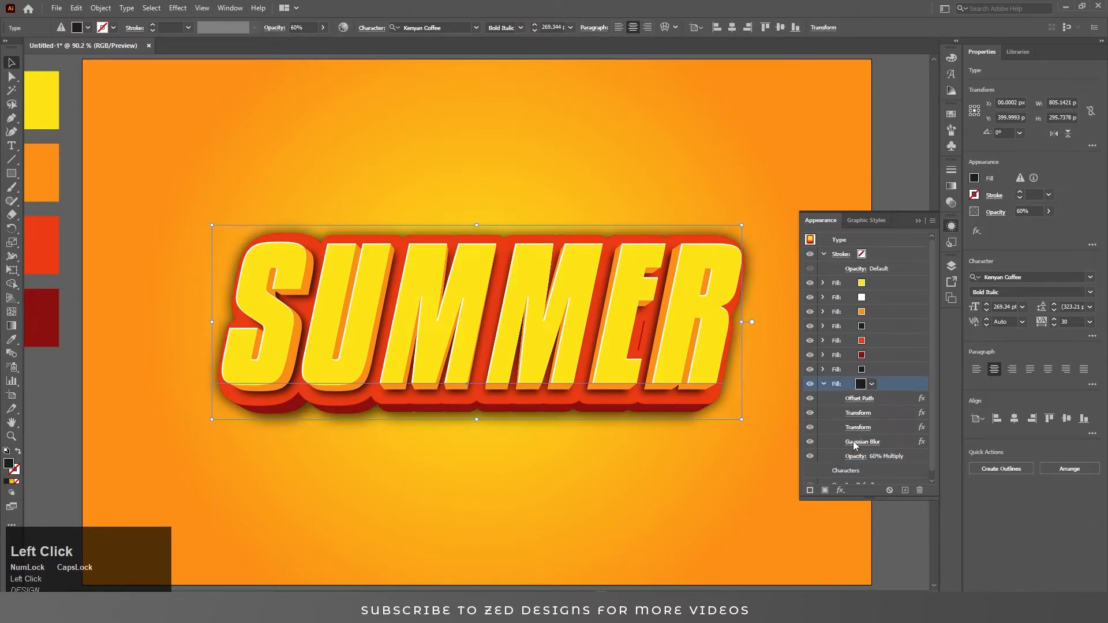
Step: Try a 60-pixel Gaussian Blur radius on the lowest black fill and settle on 80 pixels
left_click(856, 442)
type("60")
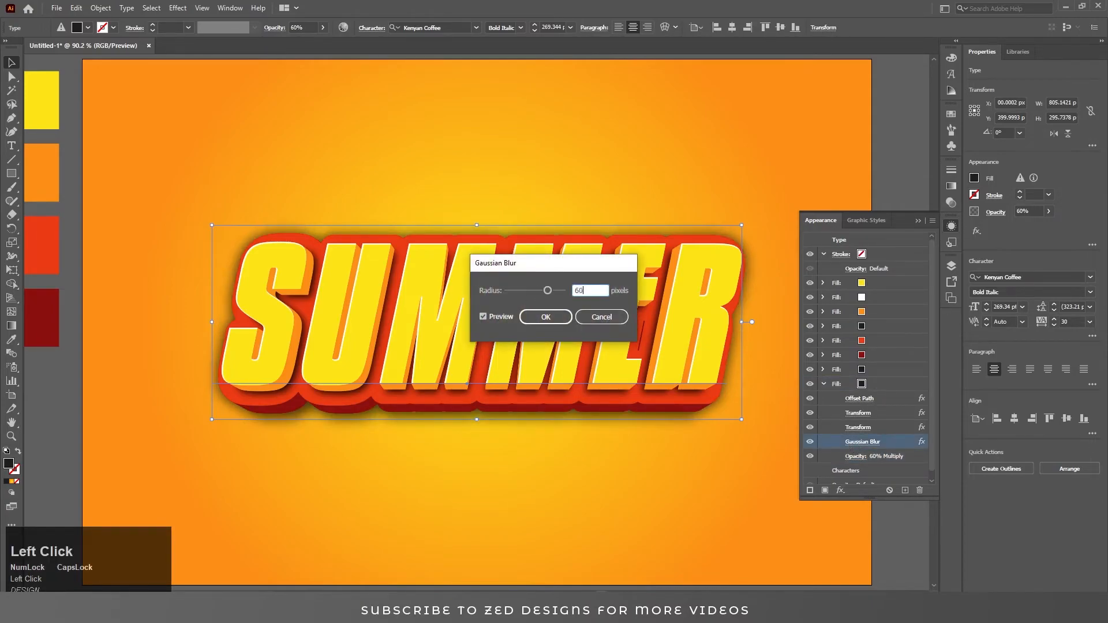
key("Tab")
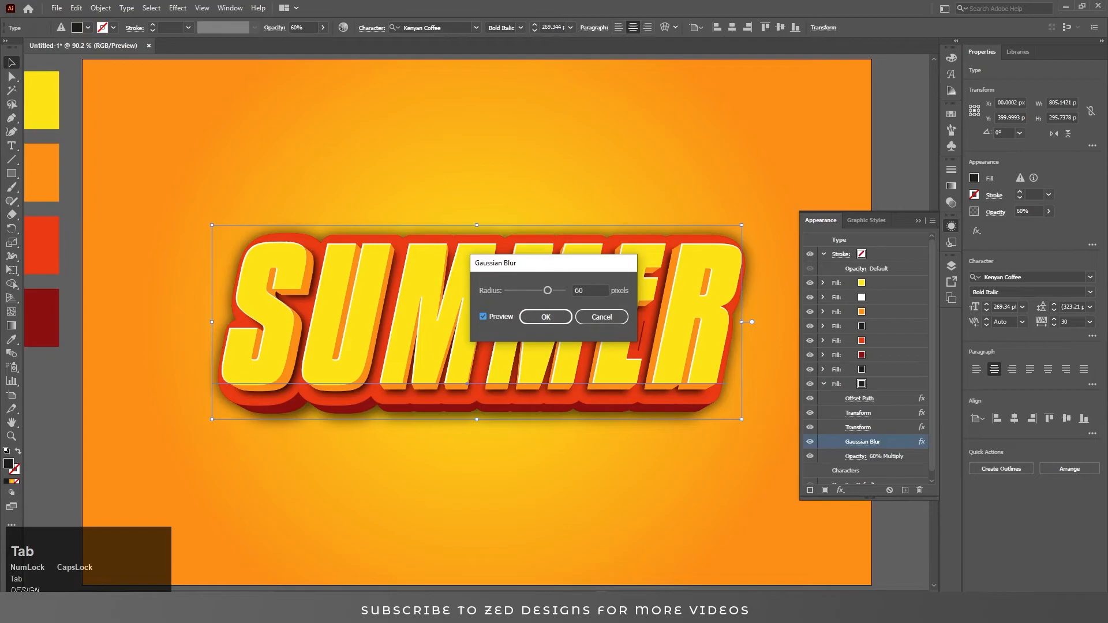
left_click(552, 291)
type("80")
key("Tab")
left_click(546, 318)
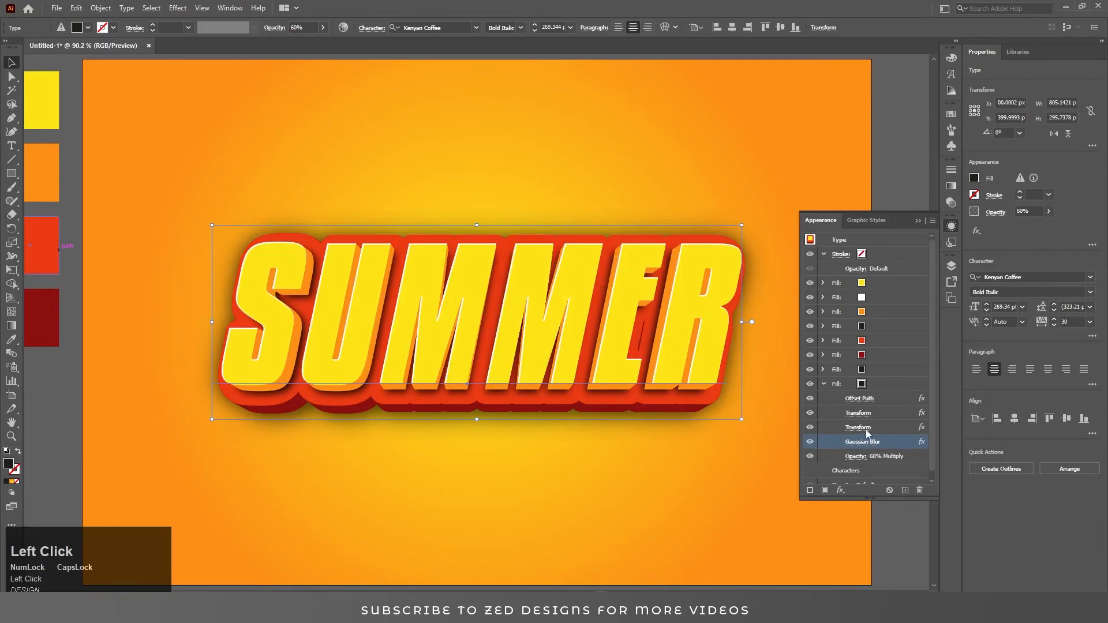
Step: Set the second Transform effect of the lowest black fill to 100 copies and deselect the text
left_click(868, 427)
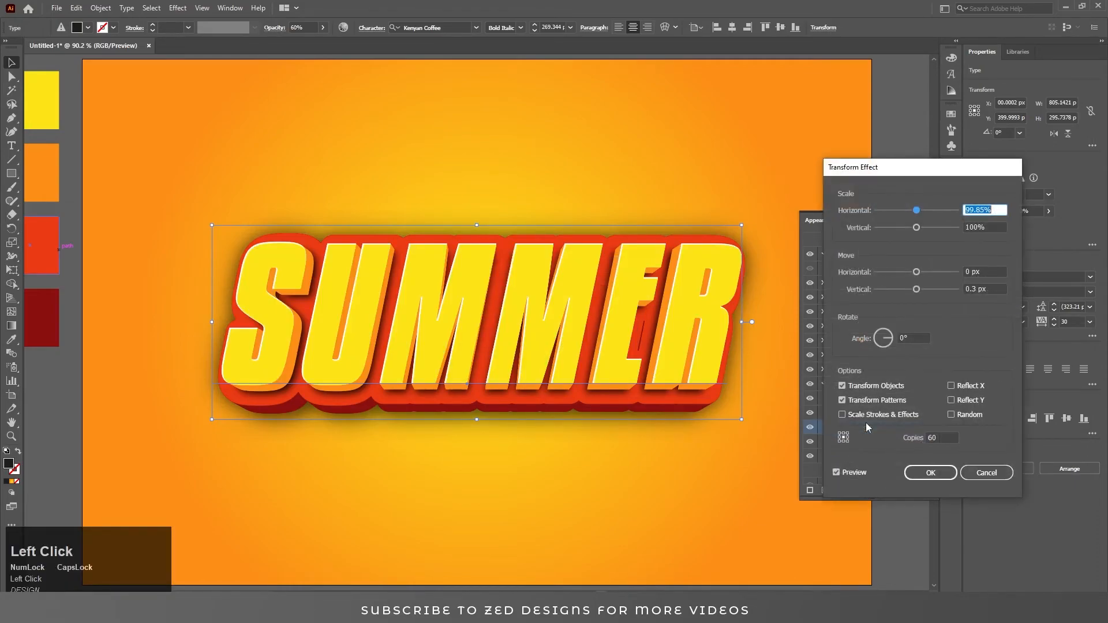
left_click(914, 440)
type("100")
key("Tab")
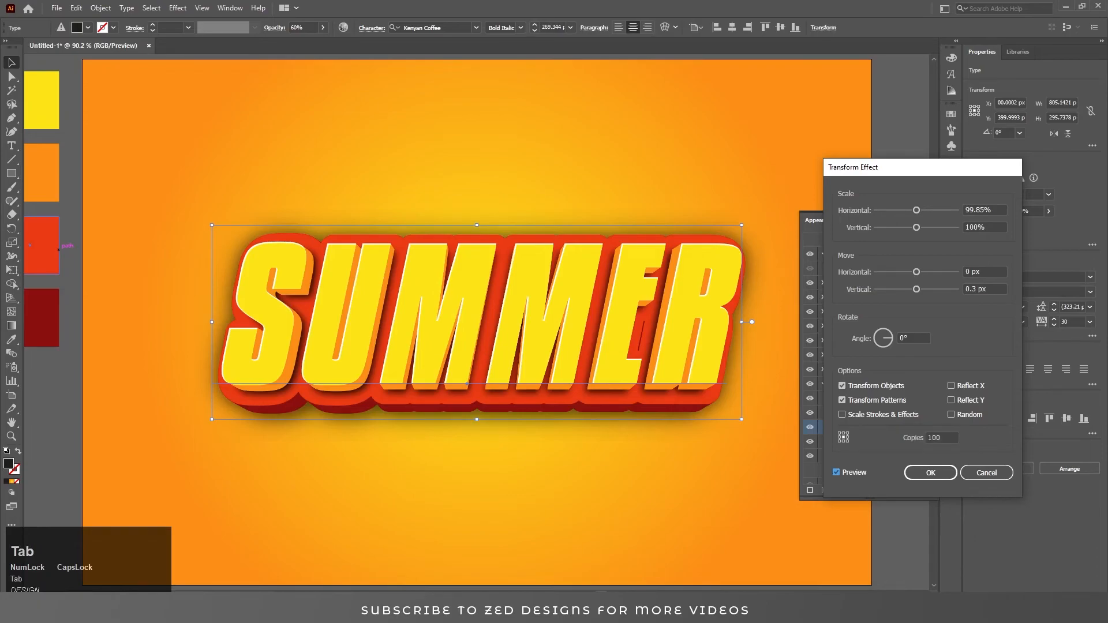
left_click(929, 473)
left_click(884, 161)
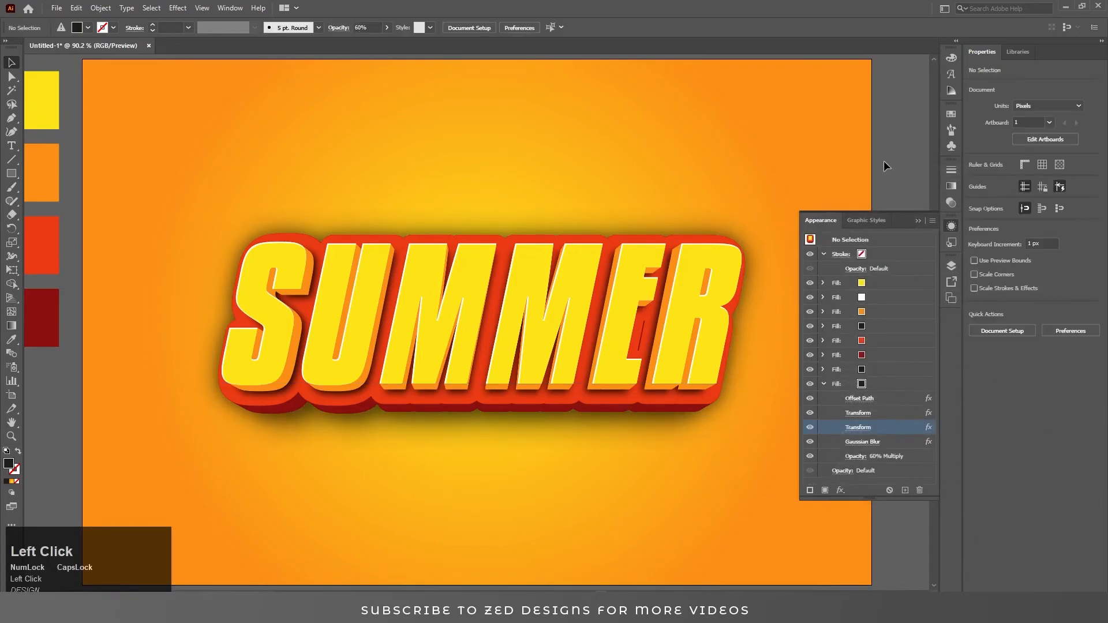
Step: Shear the SUMMER text with Free Transform so it slants upward to the right, about 356 px high overall
left_click(672, 272)
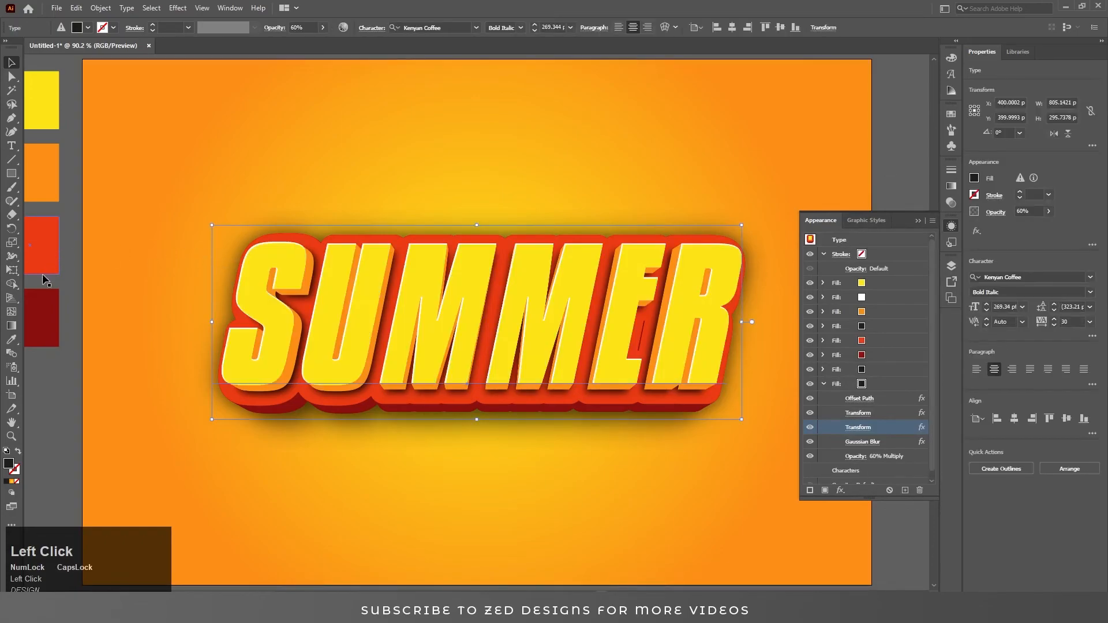
left_click(12, 270)
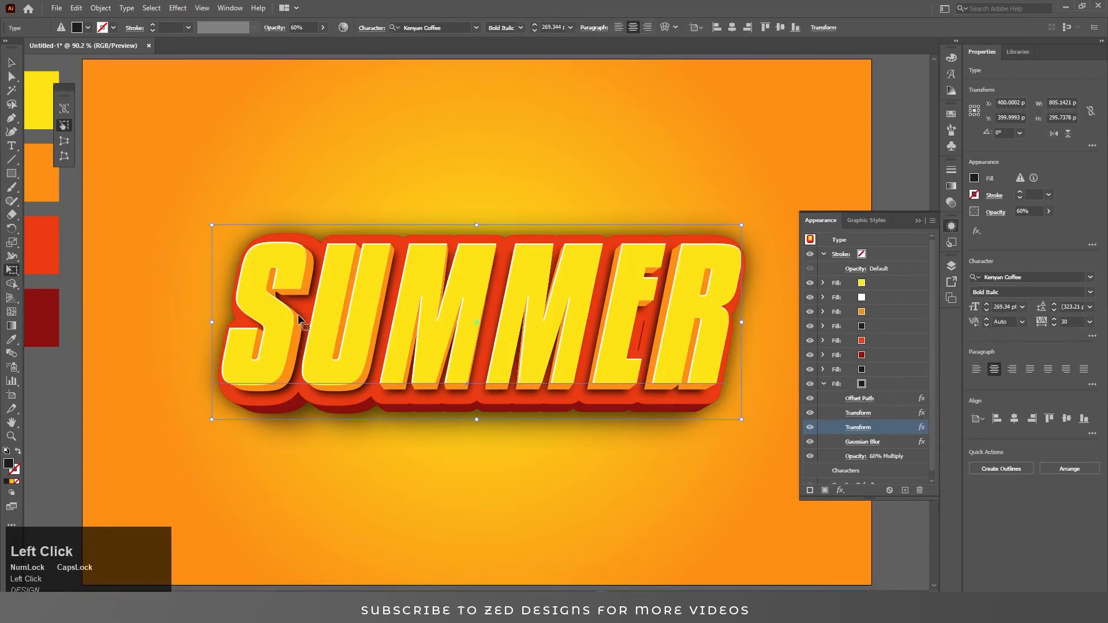
left_click_drag(741, 323, 743, 283)
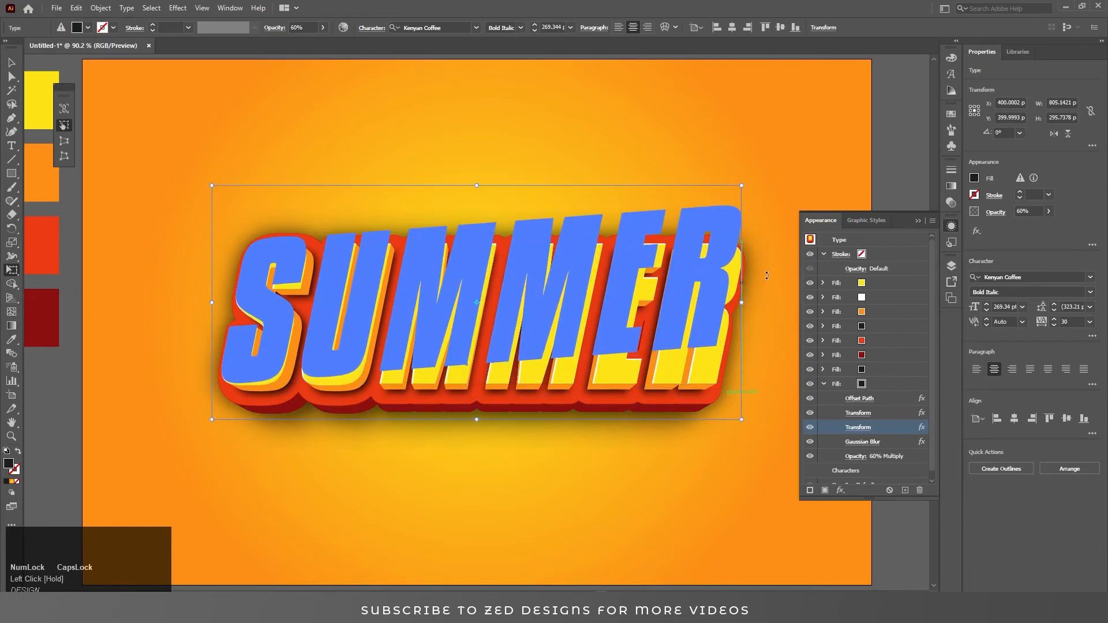
key("v")
left_click(888, 181)
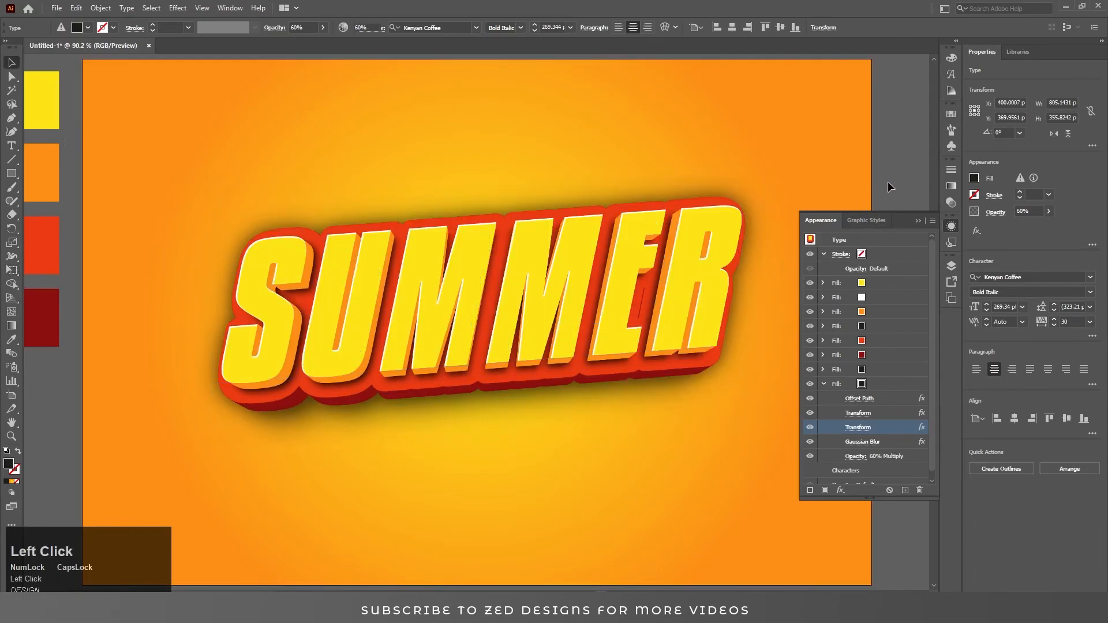
Step: Select the slanted SUMMER text and collapse the stroke and lowest black fill entries in its appearance list
left_click(548, 396, "ctrl+alt")
left_click(521, 396, "ctrl+alt")
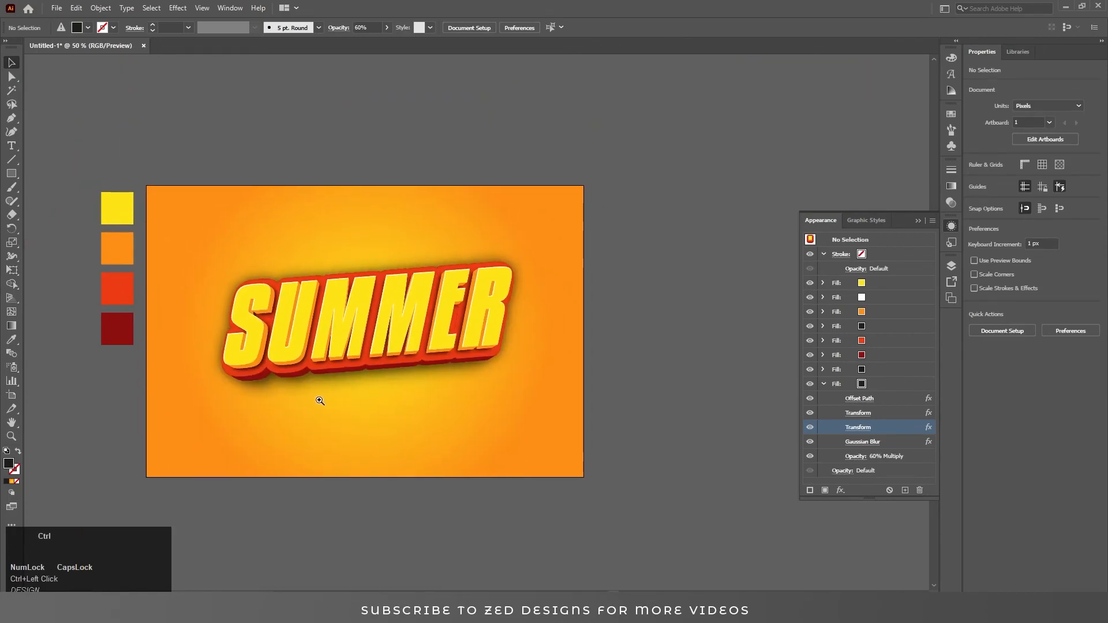
key("ctrl+0")
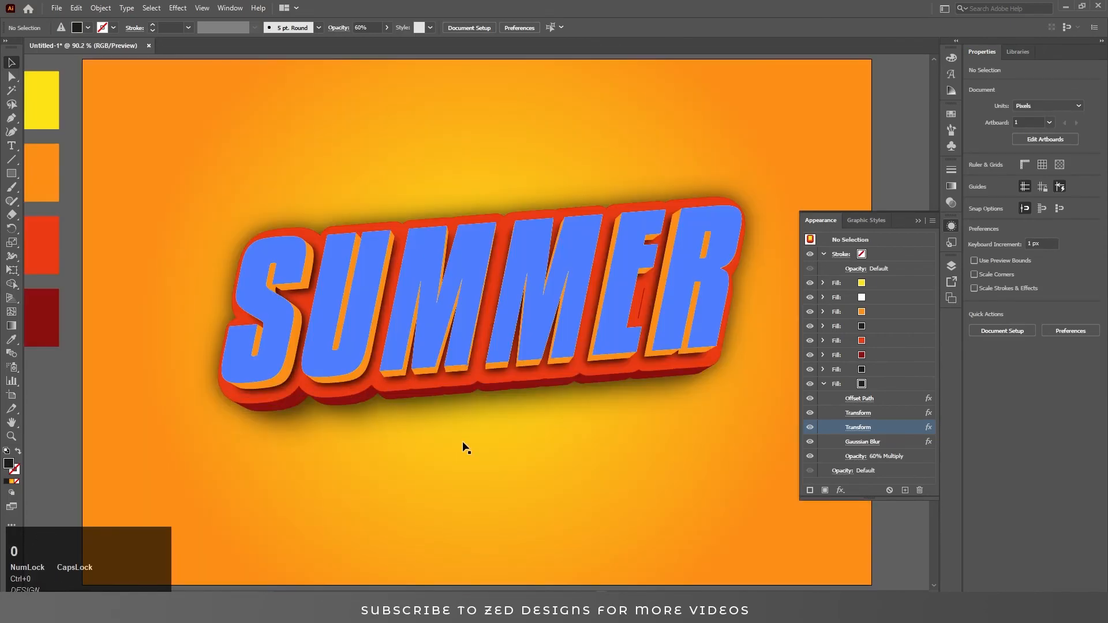
left_click(497, 446, "ctrl+alt")
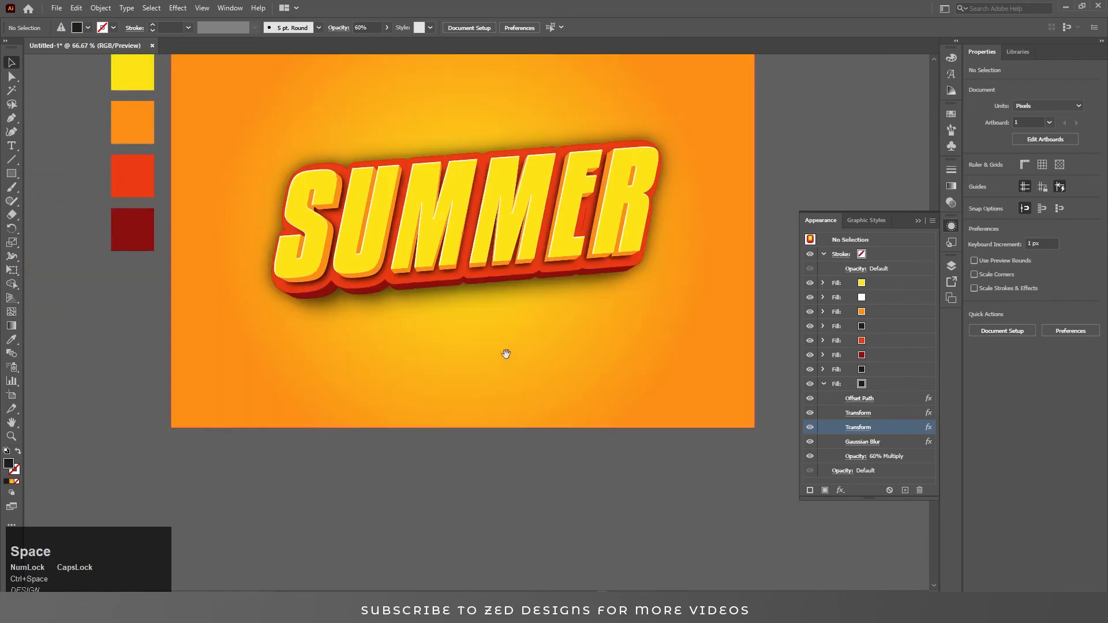
left_click_drag(514, 309, 530, 421)
left_click(539, 362)
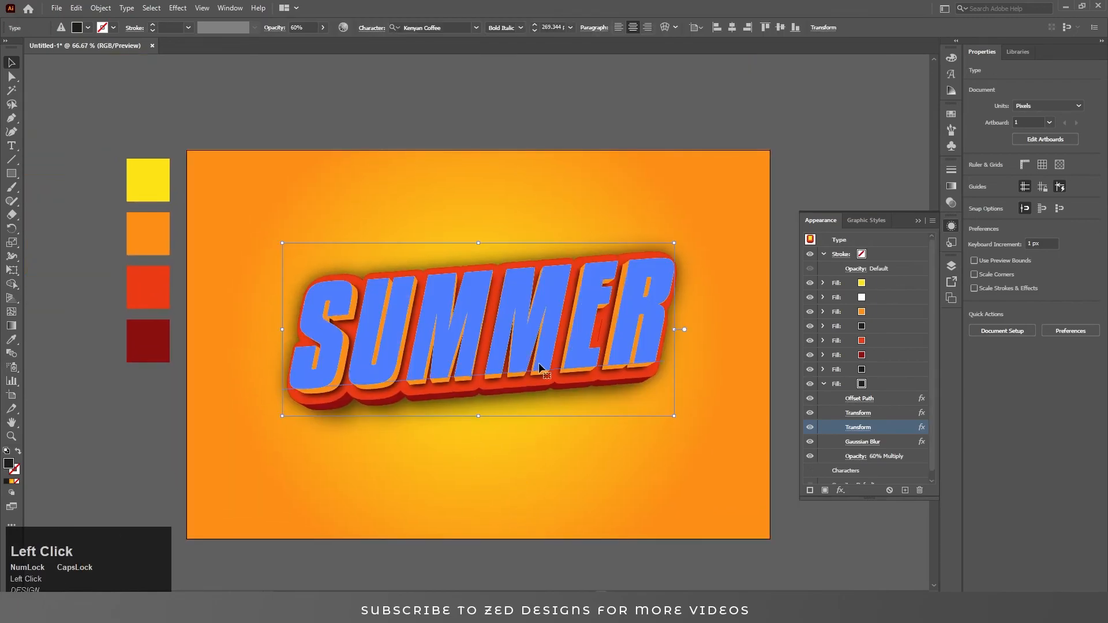
left_click(825, 254)
left_click(824, 369)
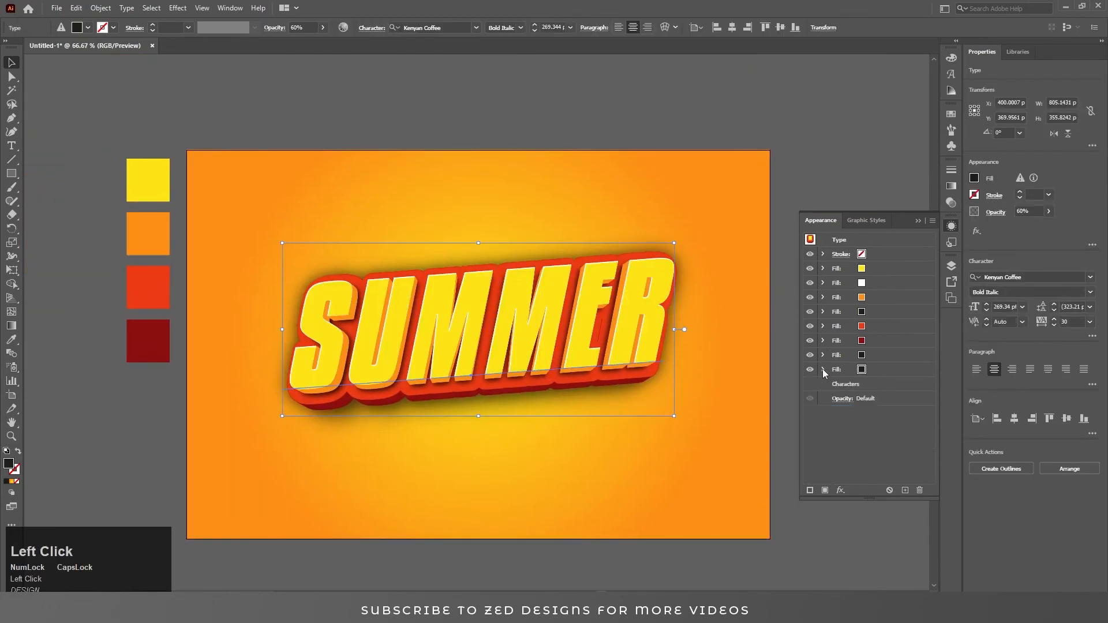